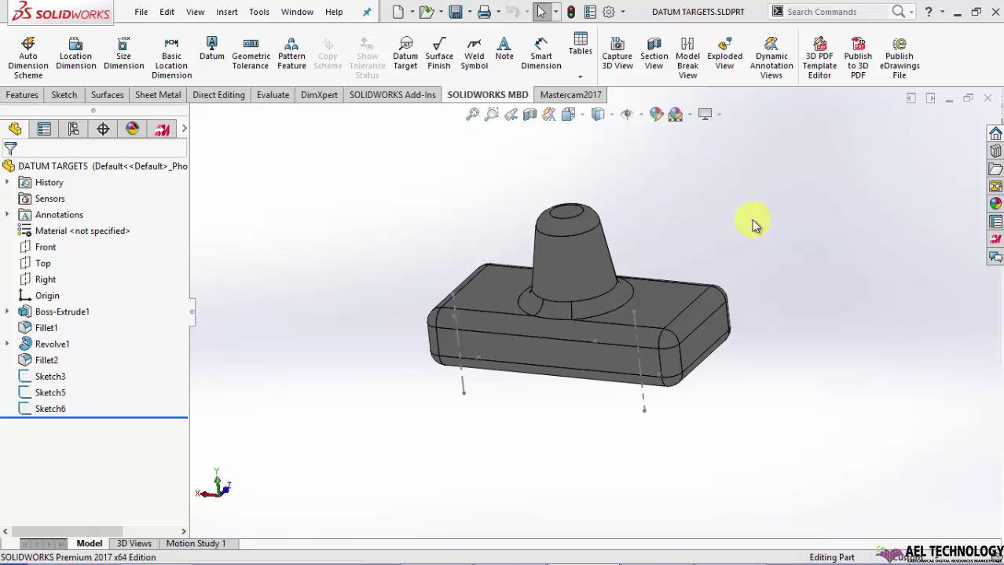
# - Orbit the part to inspect the top cylinder and the bar's end face
pyautogui.moveTo(544, 454); pyautogui.dragTo(538, 273, button='middle')
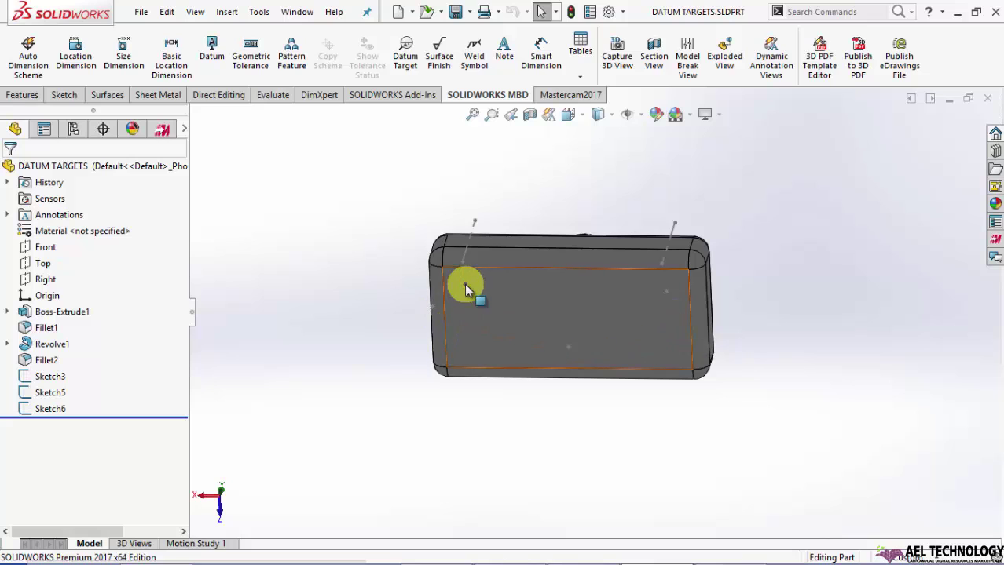
pyautogui.moveTo(526, 192); pyautogui.dragTo(512, 309, button='middle')
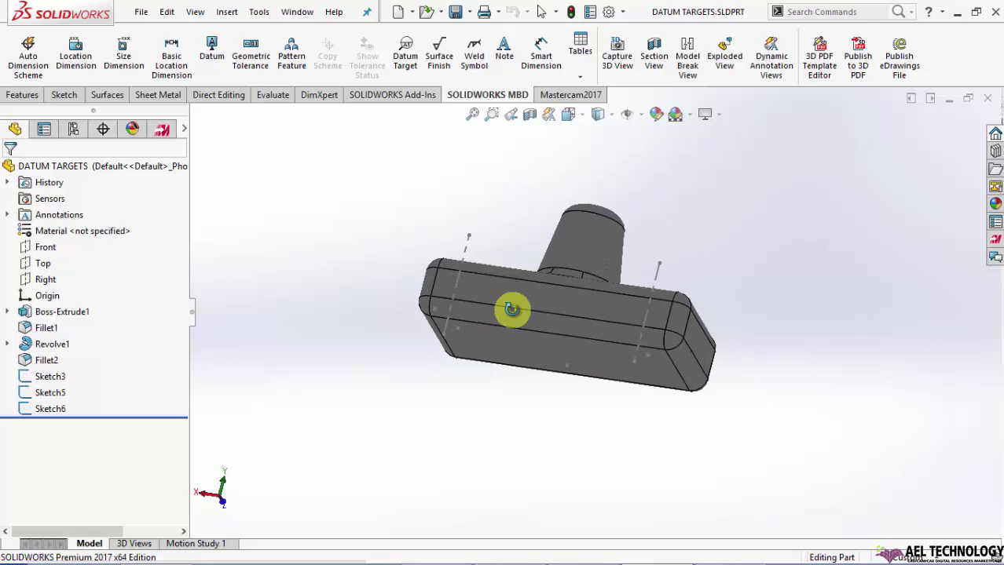
pyautogui.moveTo(578, 281); pyautogui.dragTo(523, 318, button='middle')
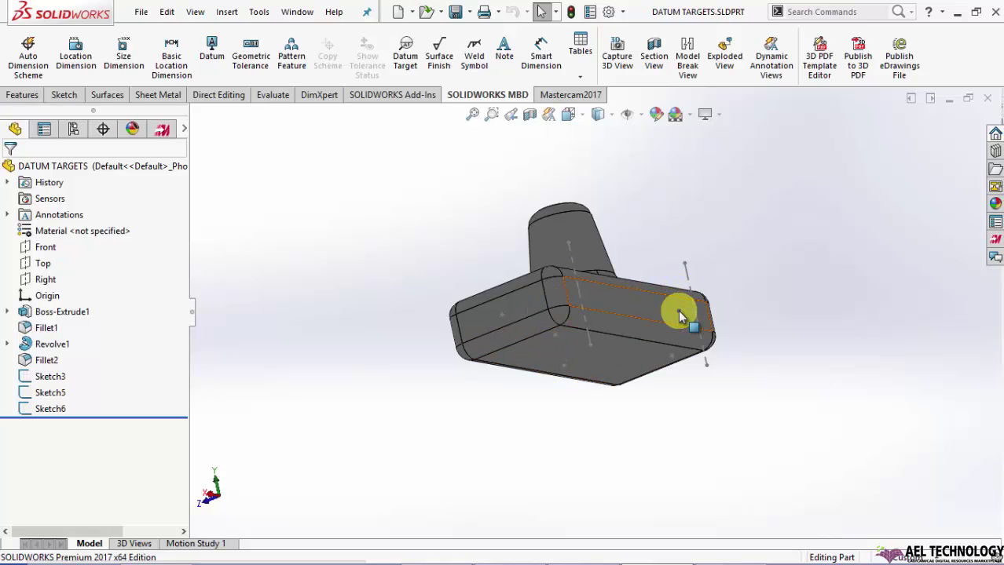
# - Preview the saved Bottom, Back and Right 3D views, show the annotation tree, then return to Bottom
pyautogui.click(136, 544)
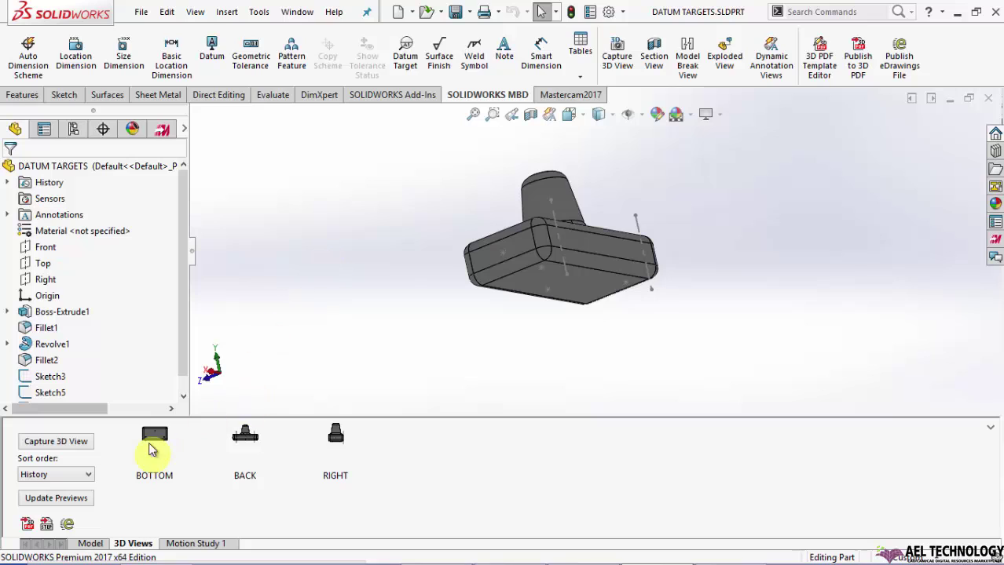
pyautogui.click(153, 442)
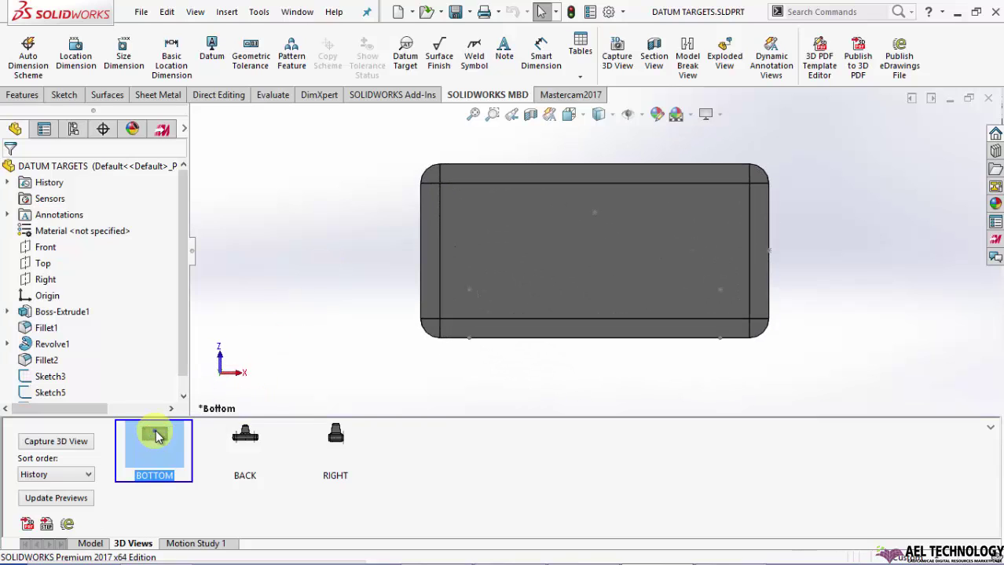
pyautogui.click(249, 438)
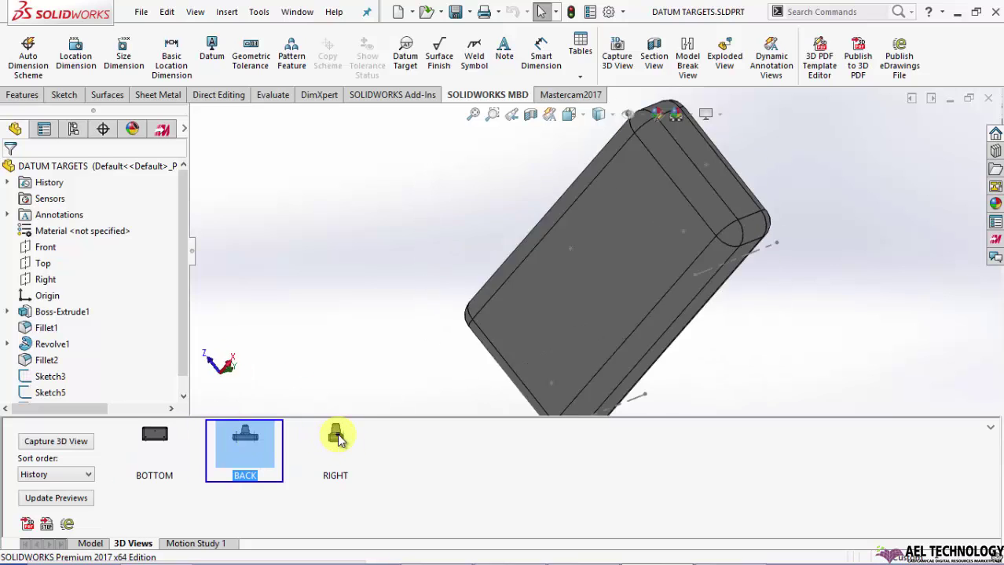
pyautogui.click(313, 432)
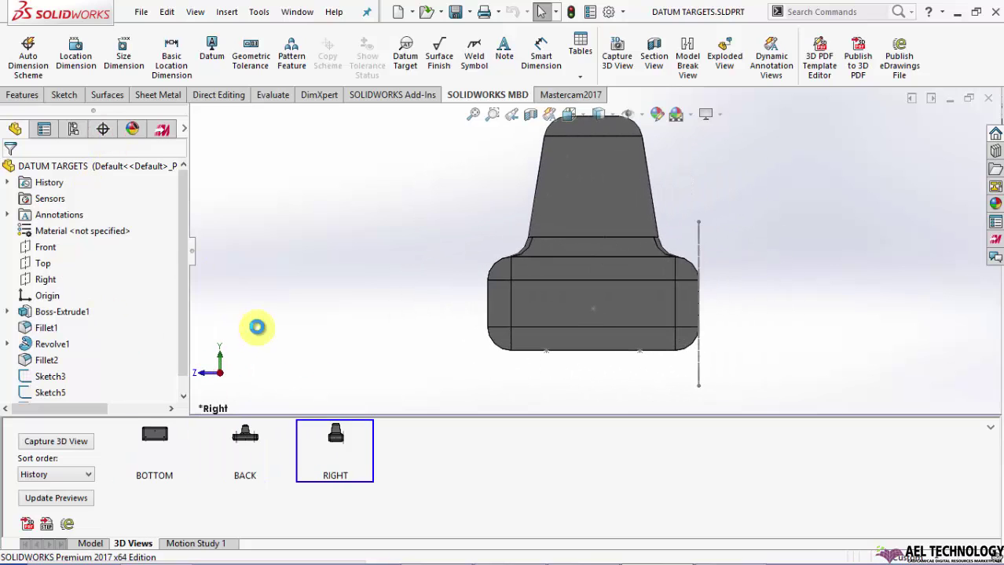
pyautogui.click(103, 129)
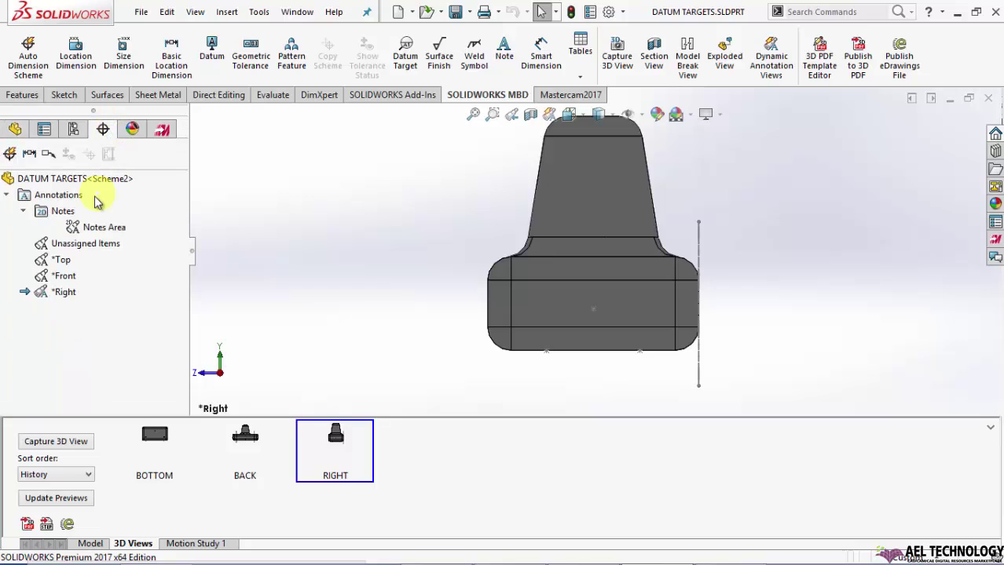
pyautogui.click(154, 436)
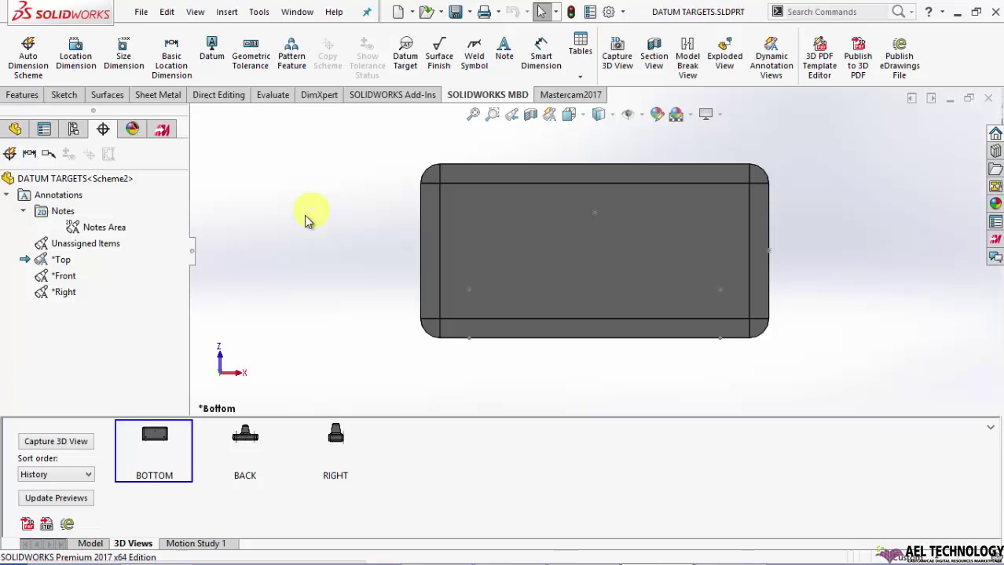
# - Start a datum target and compare the circular, rectangular and no target-area options
pyautogui.click(405, 64)
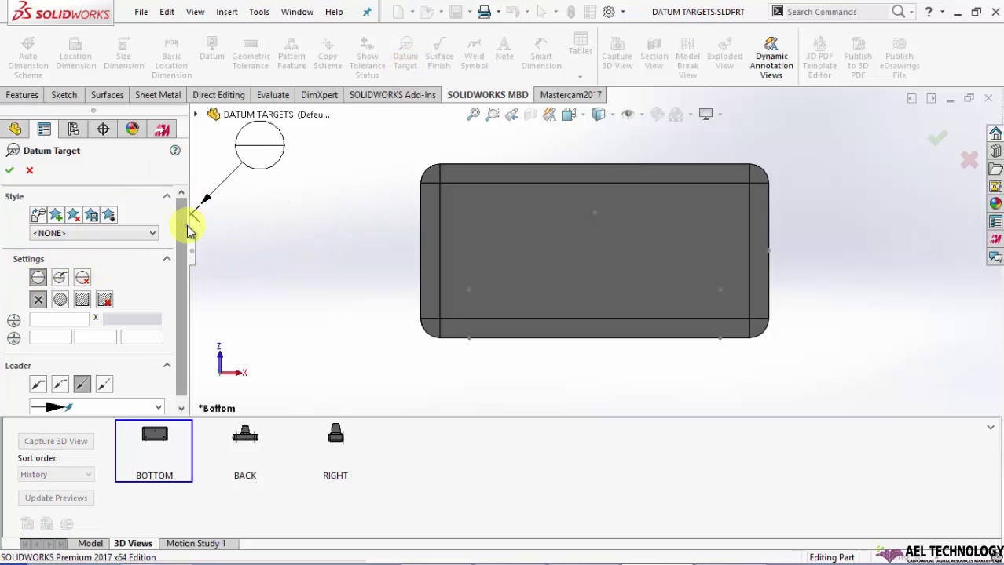
pyautogui.scroll(-1, 189, 243)
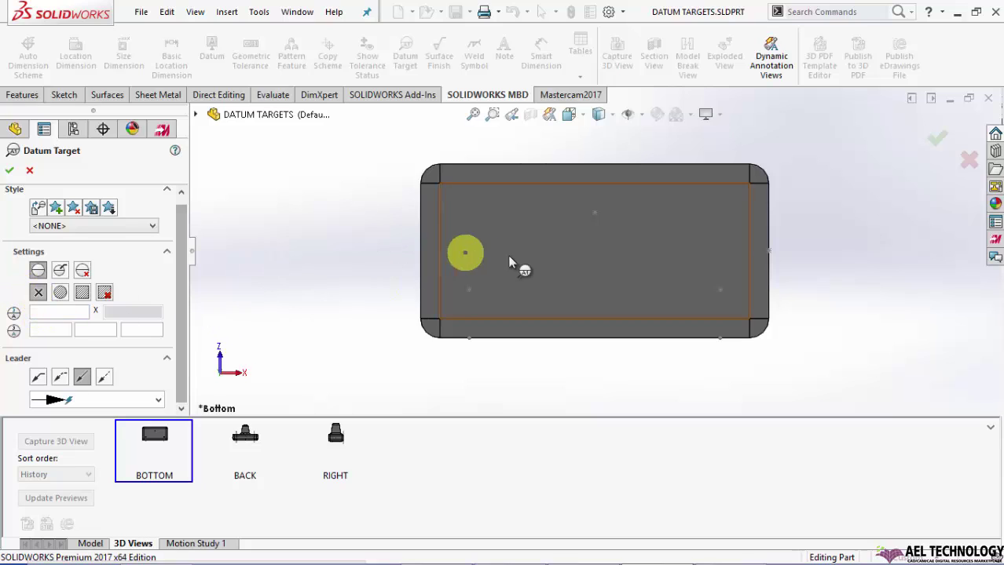
pyautogui.click(61, 292)
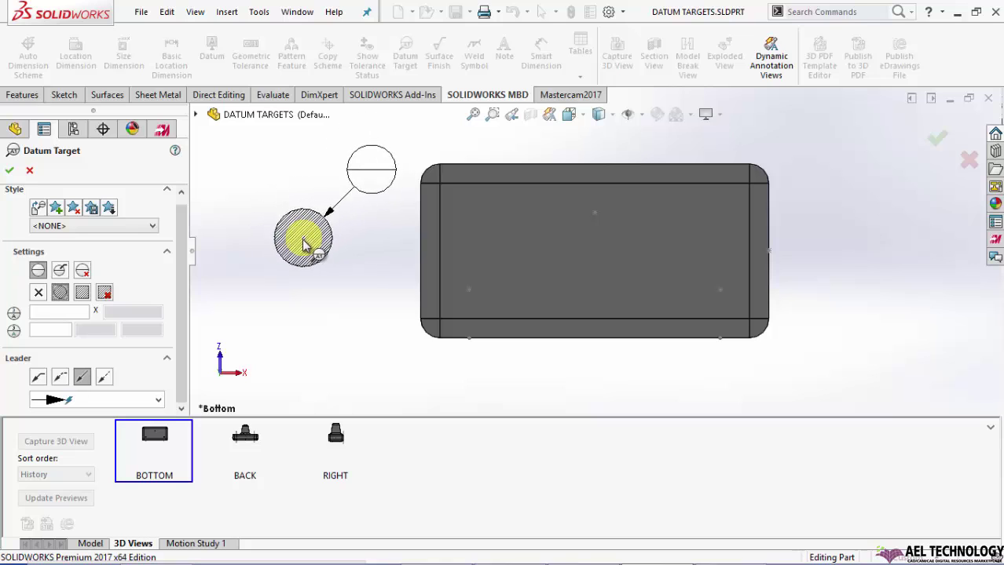
pyautogui.click(83, 292)
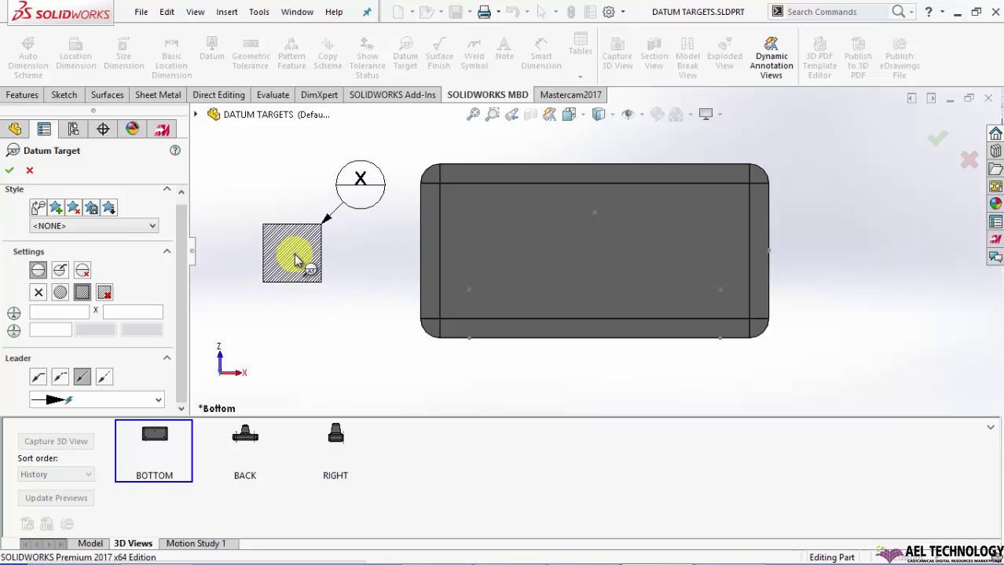
pyautogui.click(105, 292)
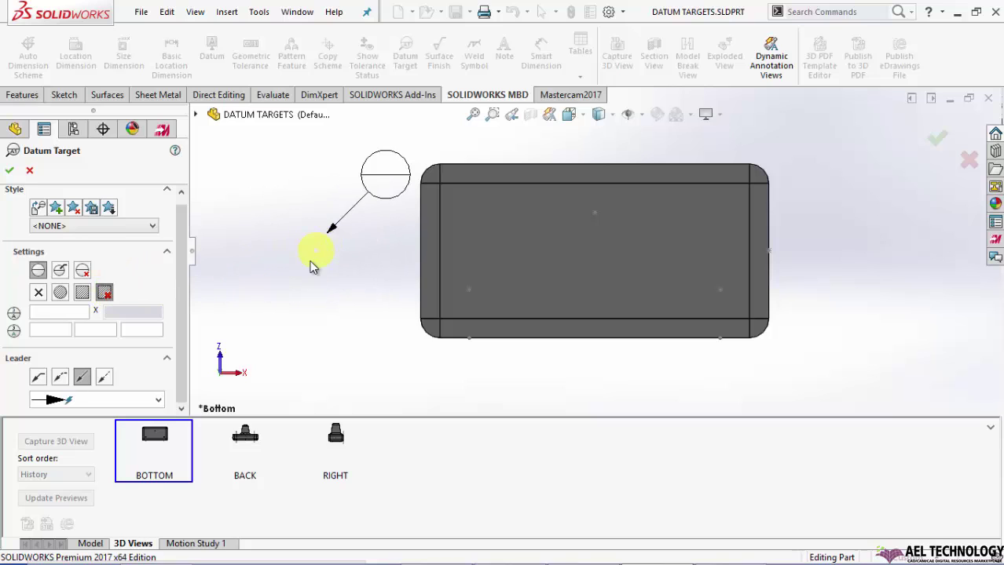
# - Place ⌀20 circular targets A1, A2, A3 at the face's lower left, top and lower right
pyautogui.click(61, 293)
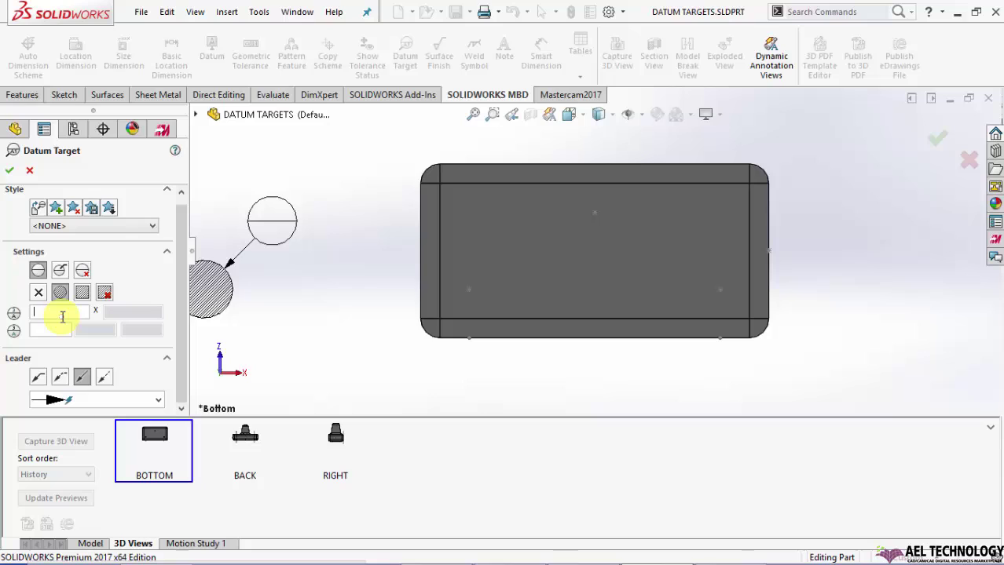
pyautogui.write('20')
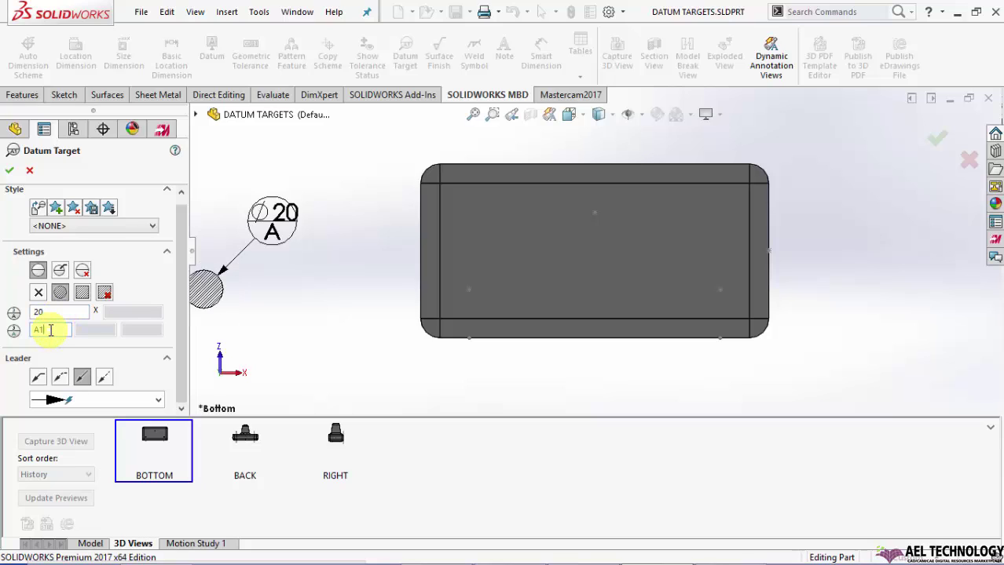
pyautogui.click(470, 296)
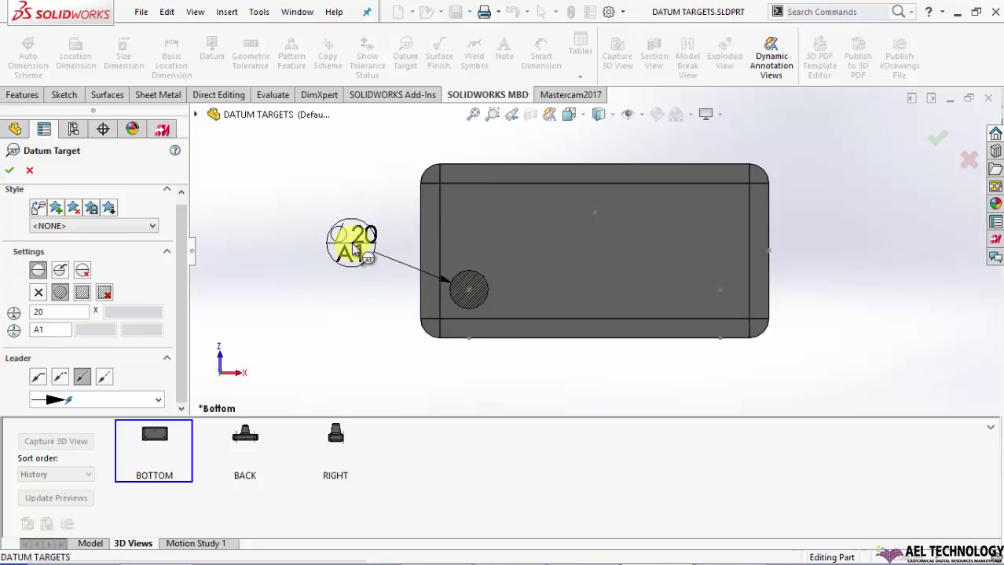
pyautogui.click(358, 251)
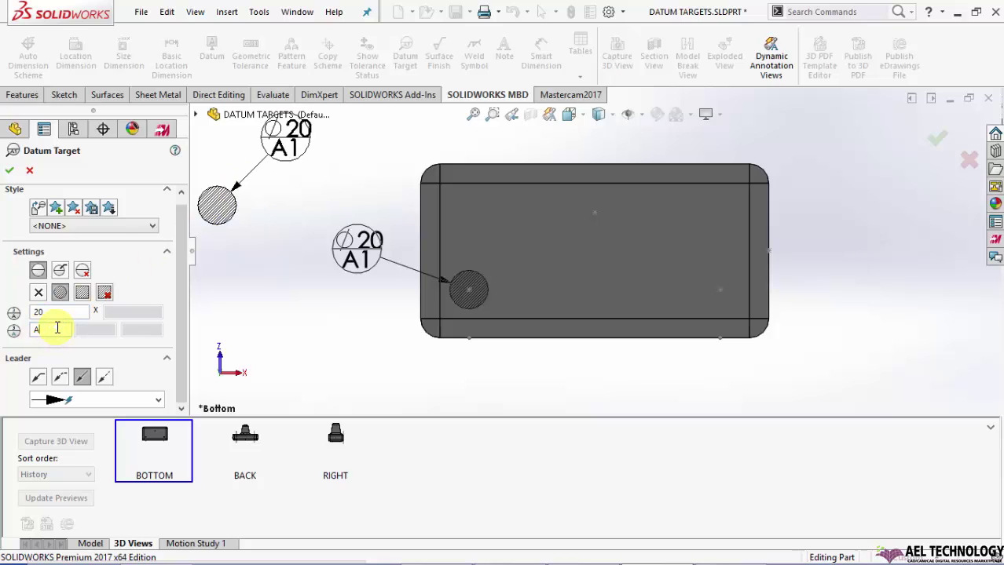
pyautogui.click(594, 217)
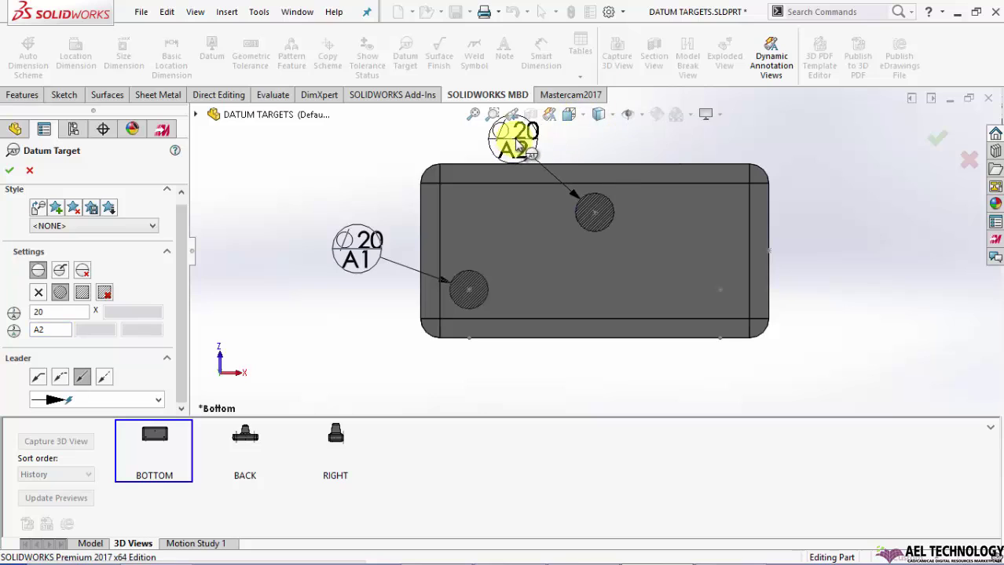
pyautogui.click(526, 146)
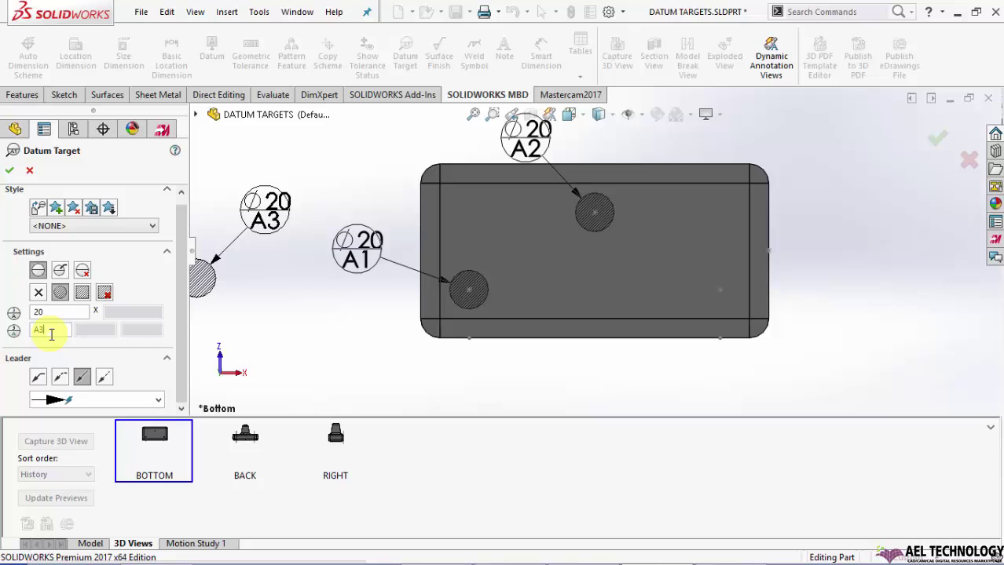
pyautogui.click(719, 291)
pyautogui.click(836, 237)
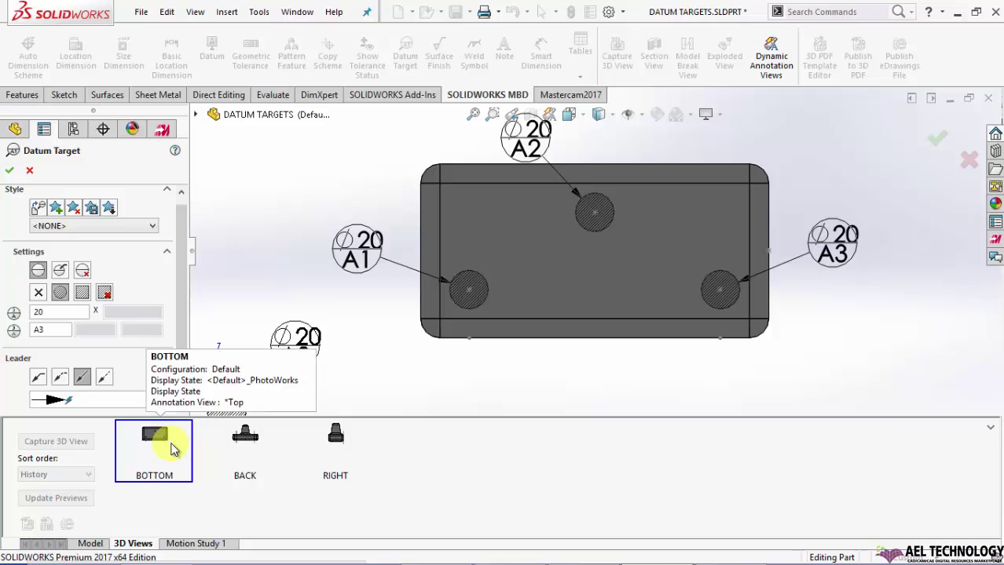
# - Close the datum target tool and recapture the Bottom 3D view with targets A1–A3
pyautogui.click(938, 139)
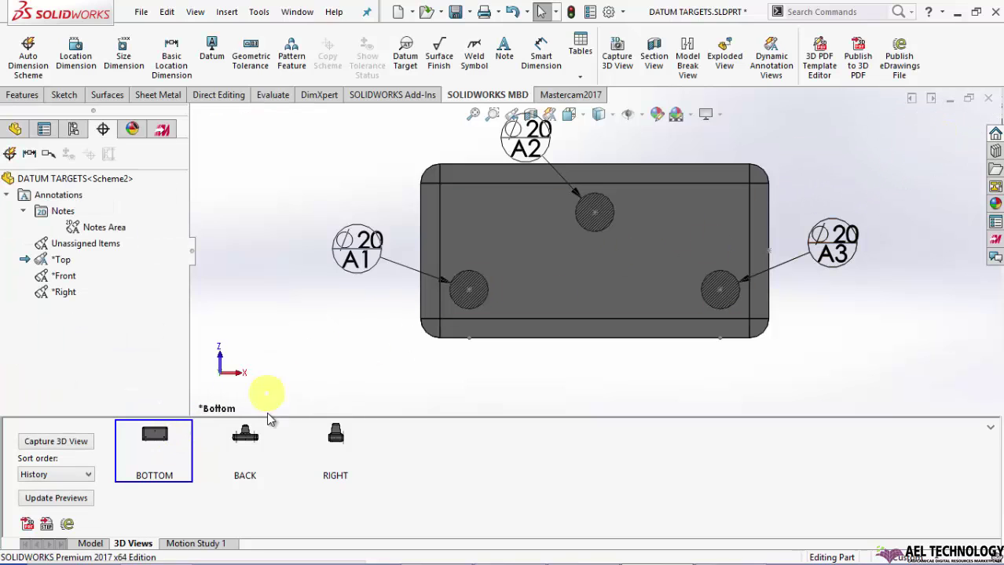
pyautogui.rightClick(152, 462)
pyautogui.click(209, 470)
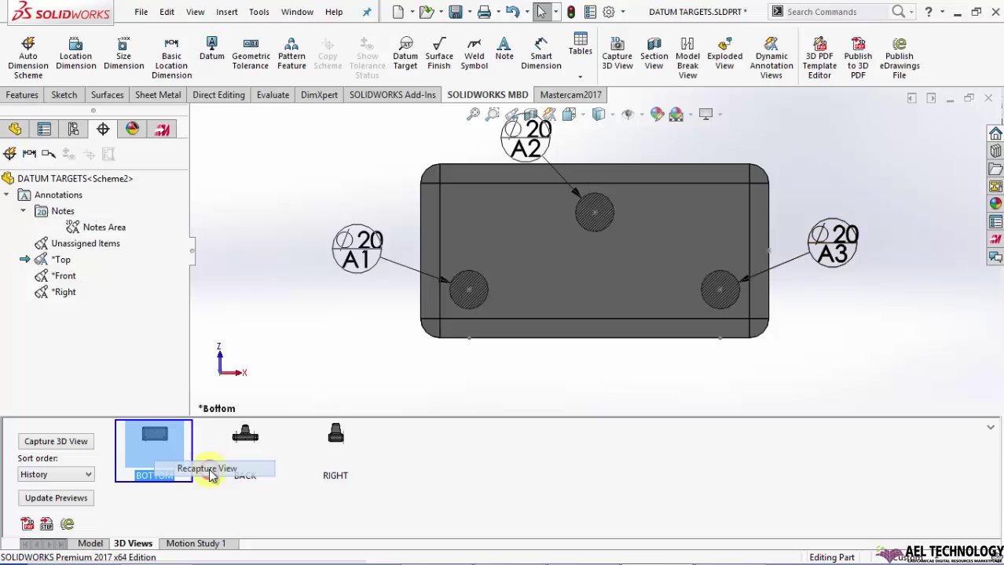
pyautogui.click(10, 176)
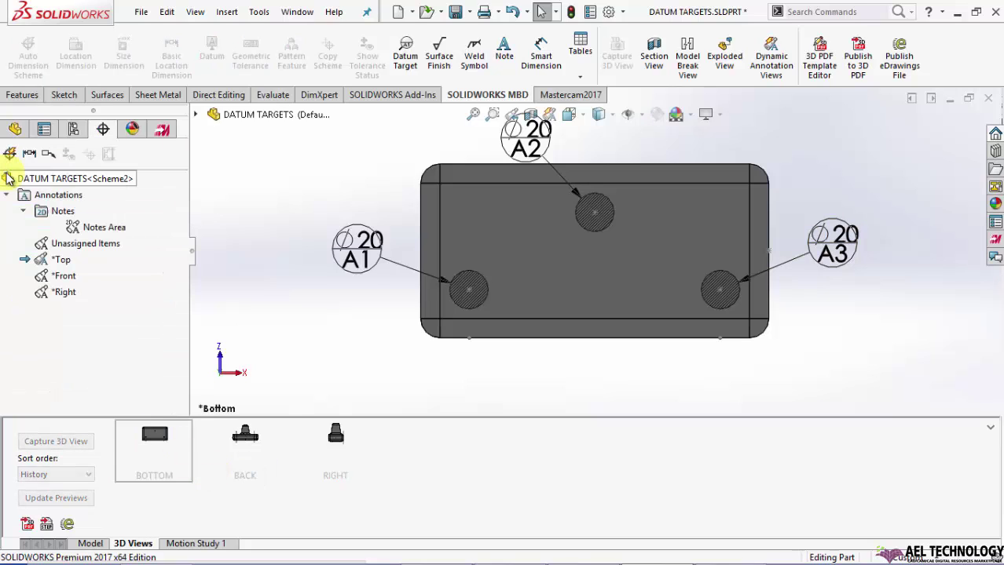
# - Check the saved Back view, then return to the updated Bottom view
pyautogui.click(218, 411)
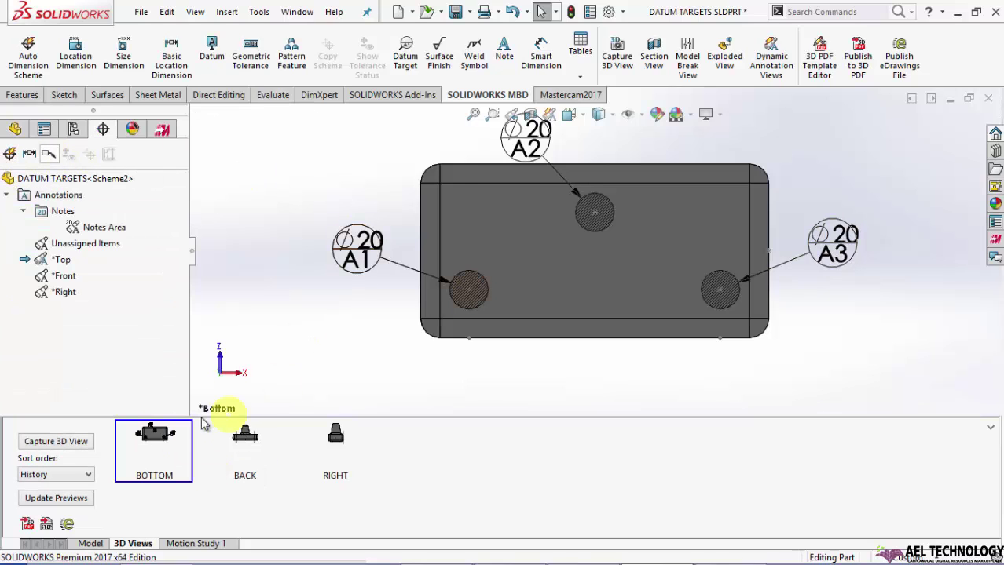
pyautogui.doubleClick(242, 447)
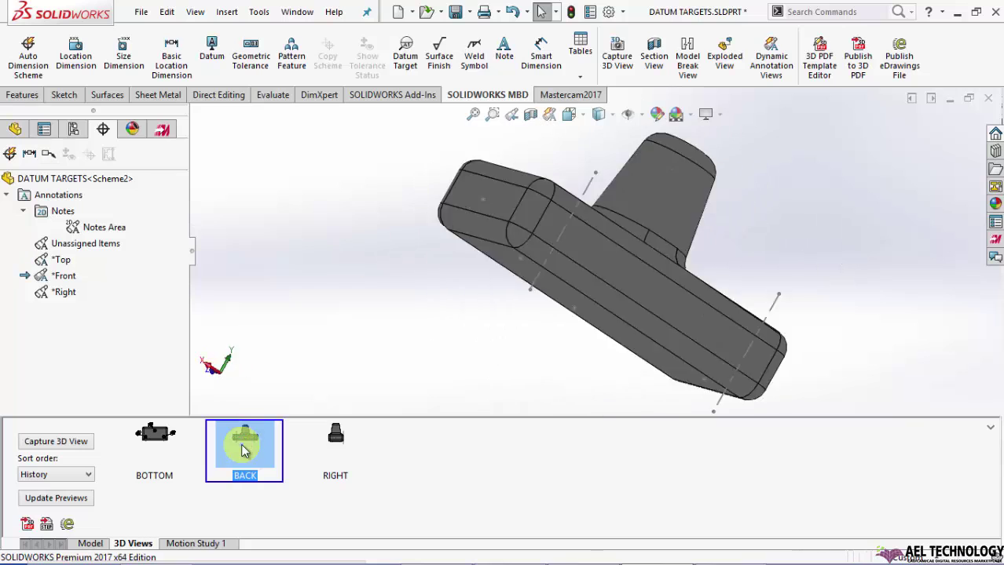
pyautogui.click(149, 434)
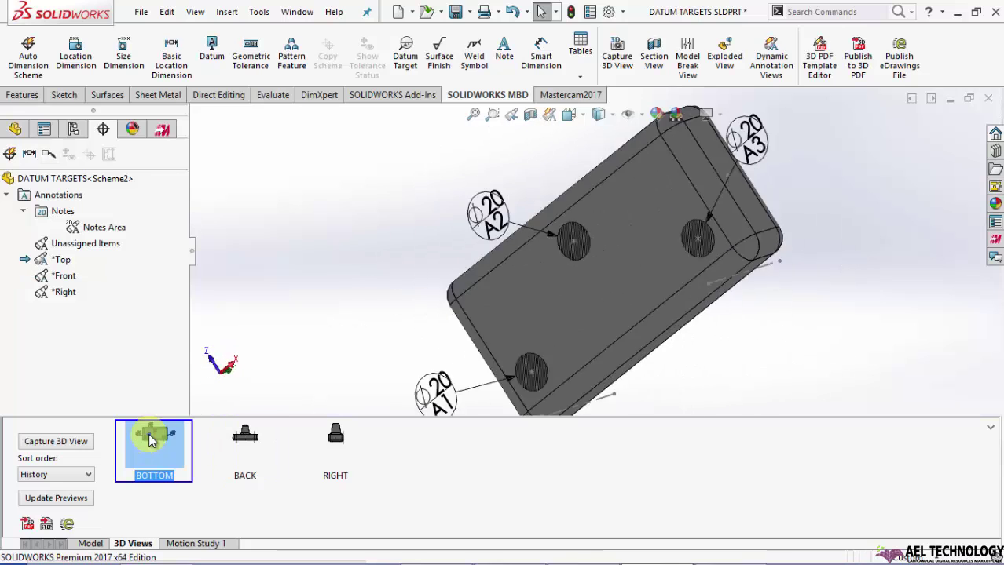
pyautogui.scroll(-3, 658, 165)
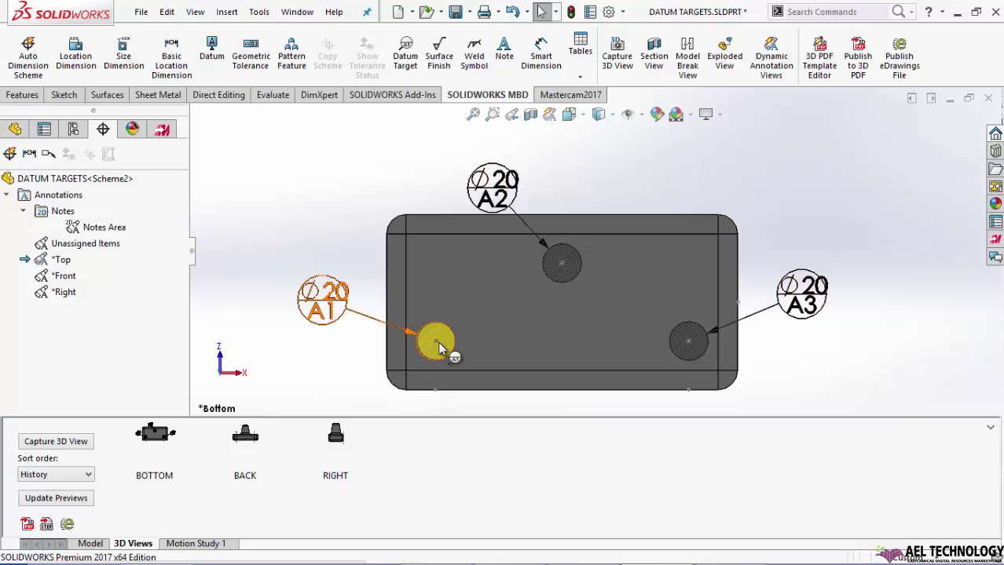
# - Attach datum feature A to the bottom face carrying A1–A3, with its label off the part
pyautogui.moveTo(359, 173); pyautogui.dragTo(633, 239, button='middle')
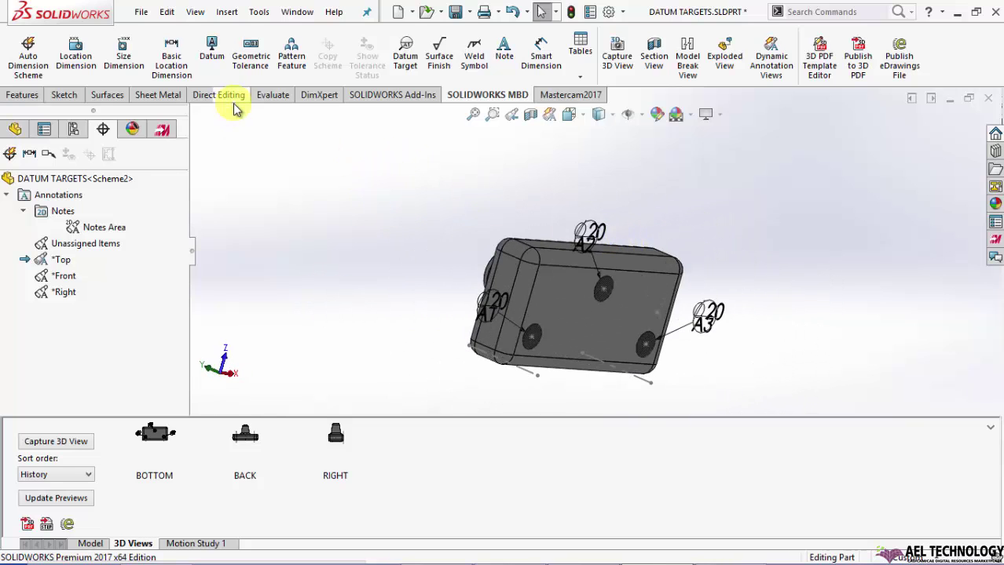
pyautogui.click(211, 48)
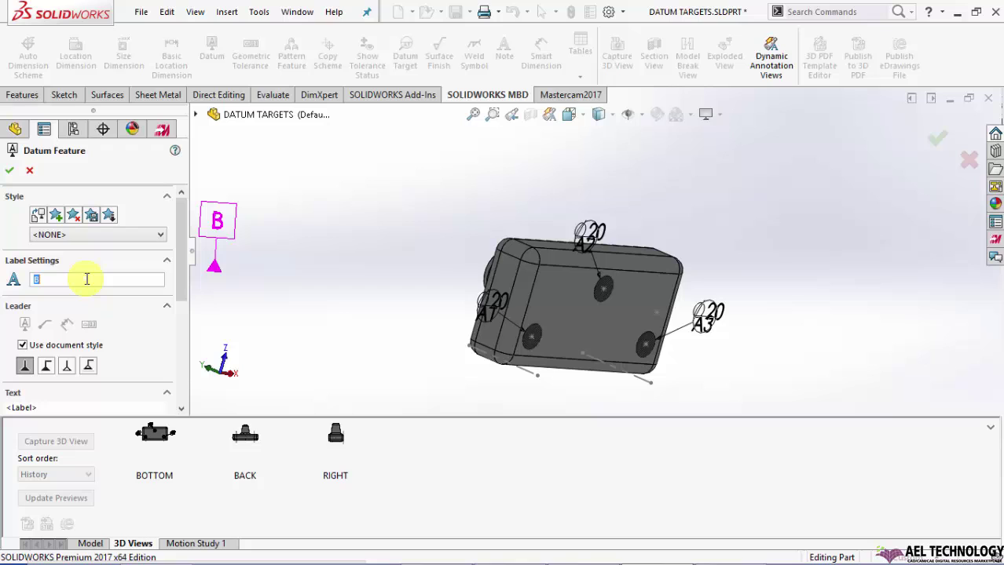
pyautogui.write('A')
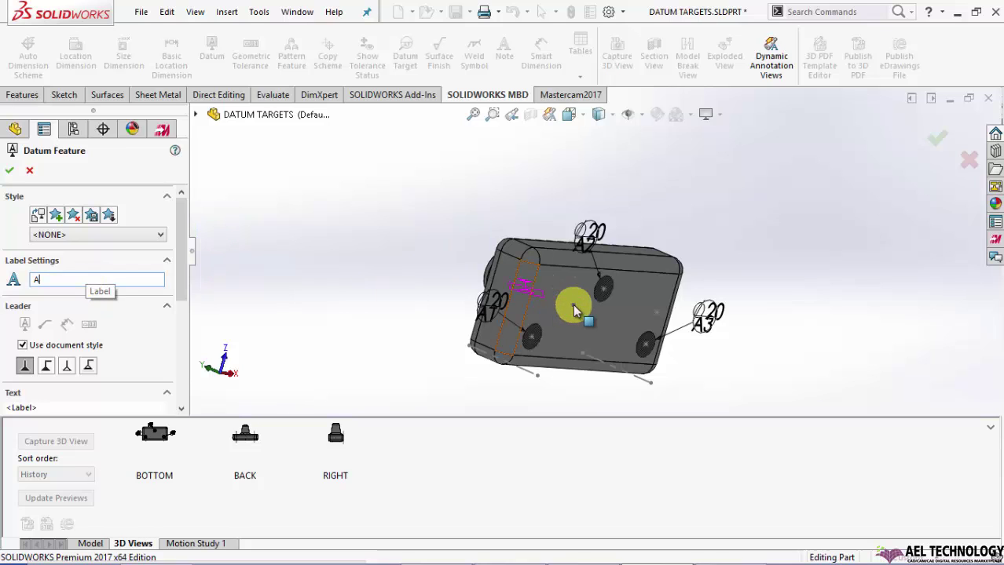
pyautogui.click(591, 322)
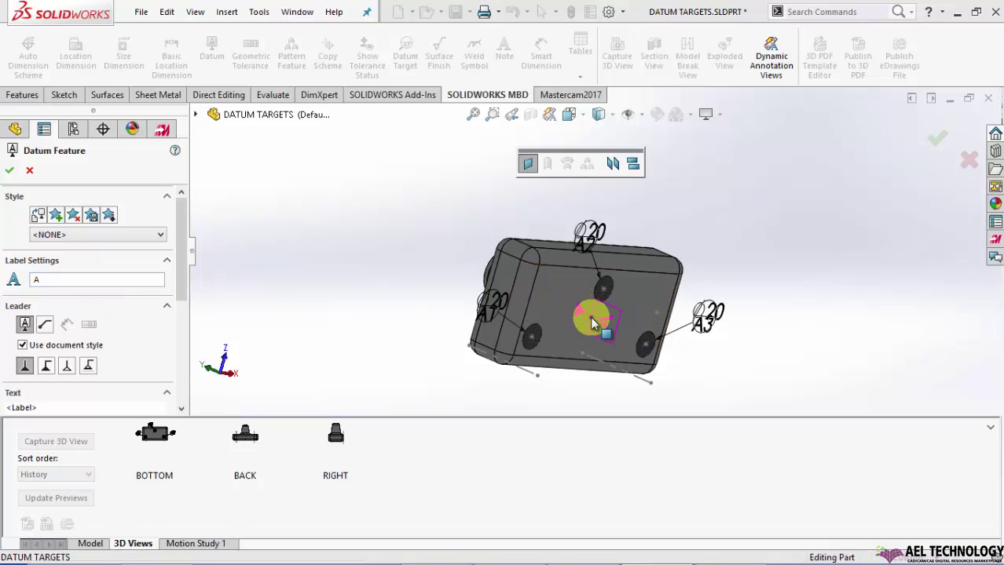
pyautogui.click(623, 327)
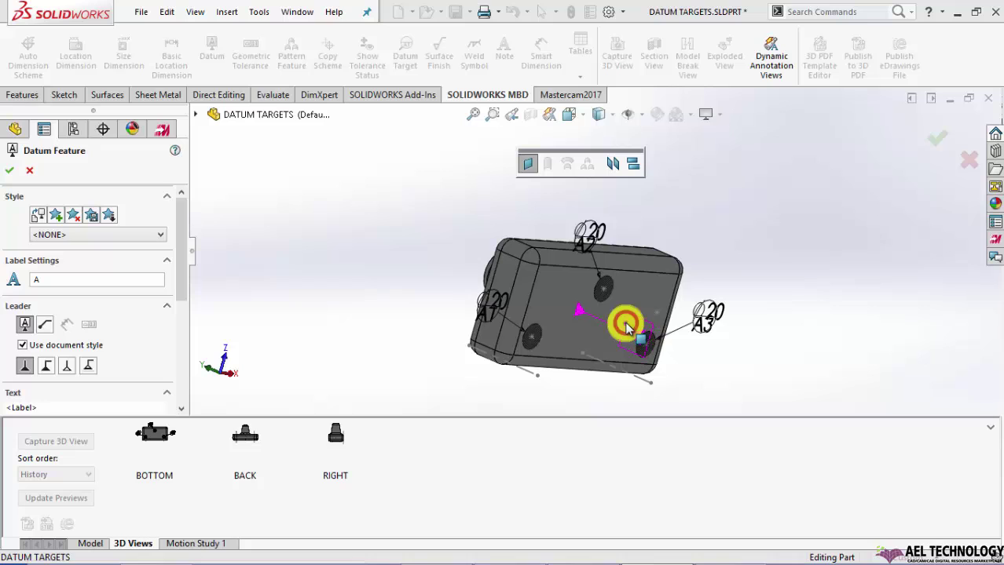
pyautogui.click(840, 191)
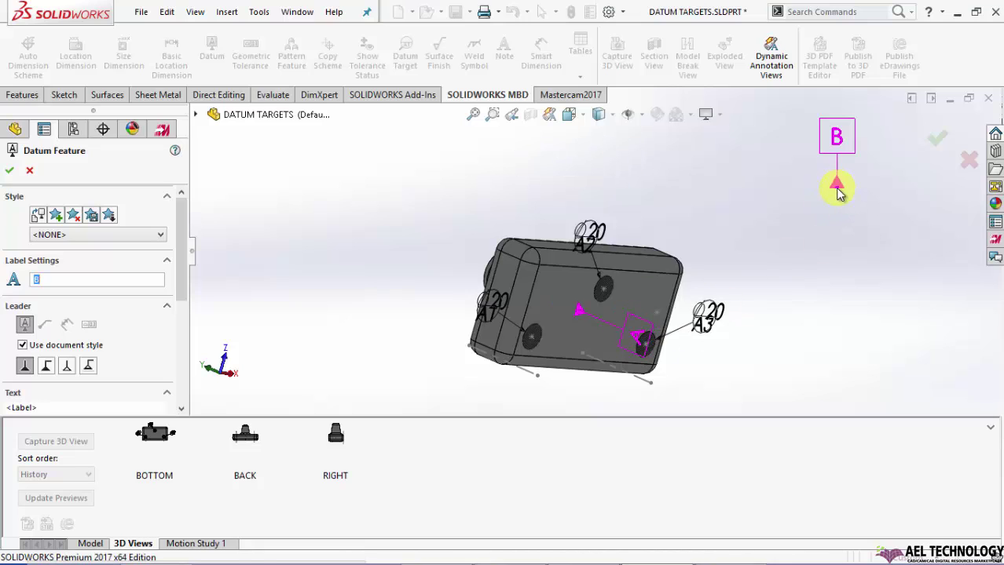
pyautogui.click(932, 146)
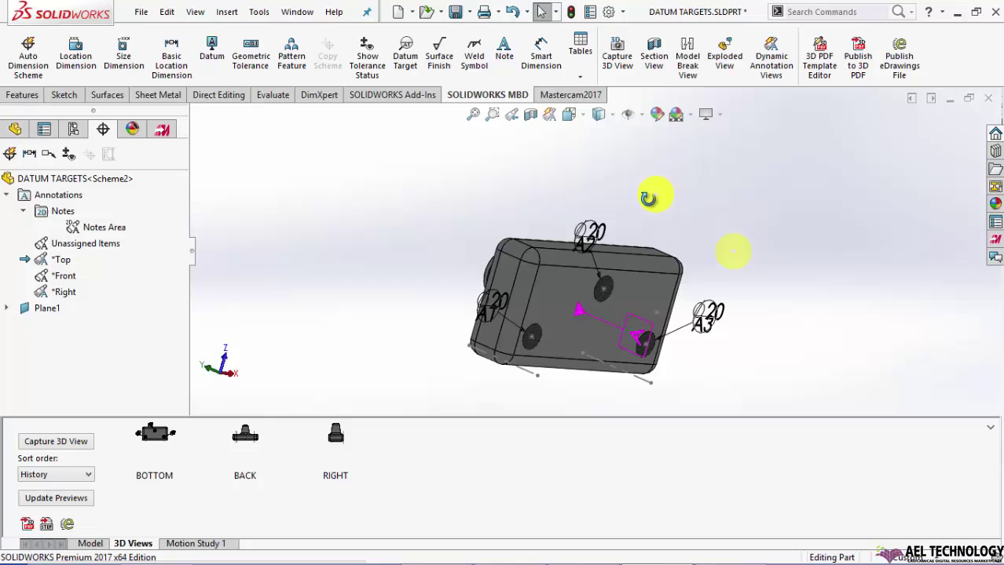
pyautogui.moveTo(647, 198); pyautogui.dragTo(694, 241, button='middle')
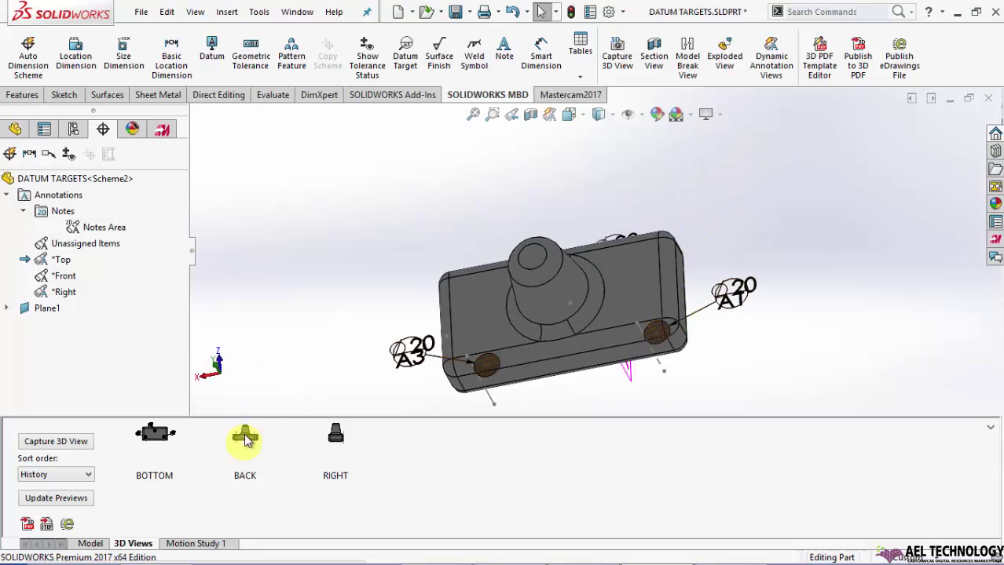
# - On the Back view, add point datum targets B1 and B2 at the left and right reference lines
pyautogui.click(244, 436)
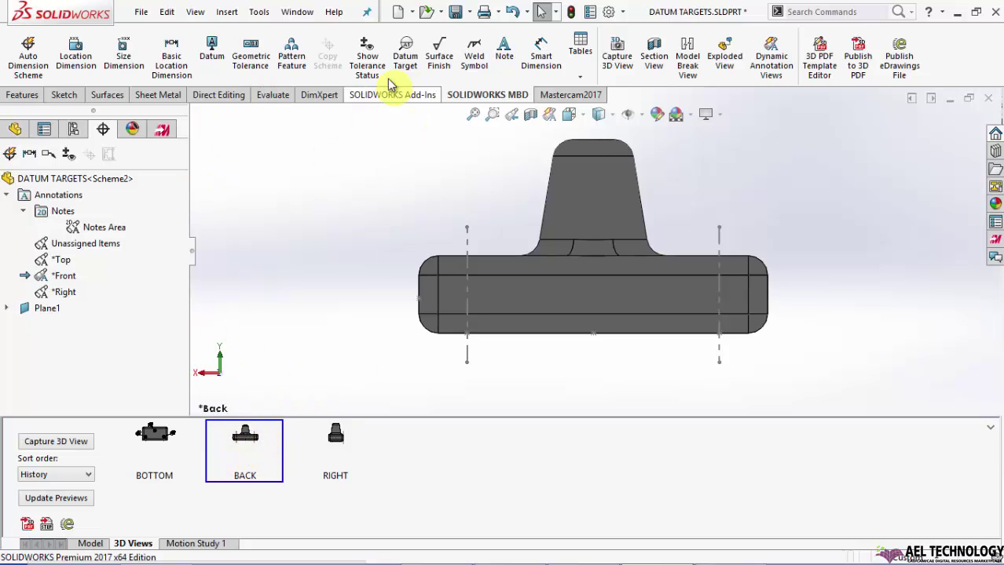
pyautogui.click(404, 49)
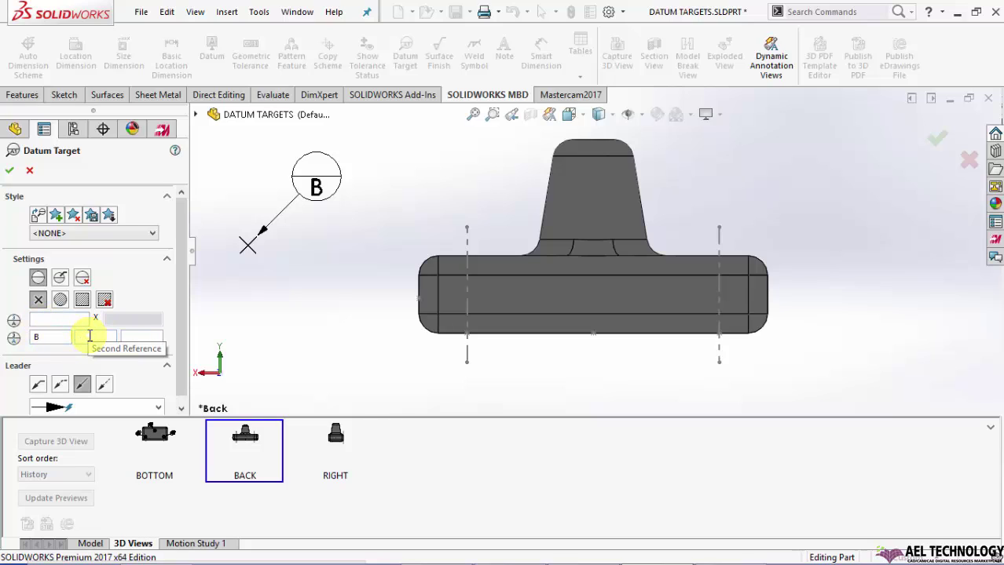
pyautogui.write('1')
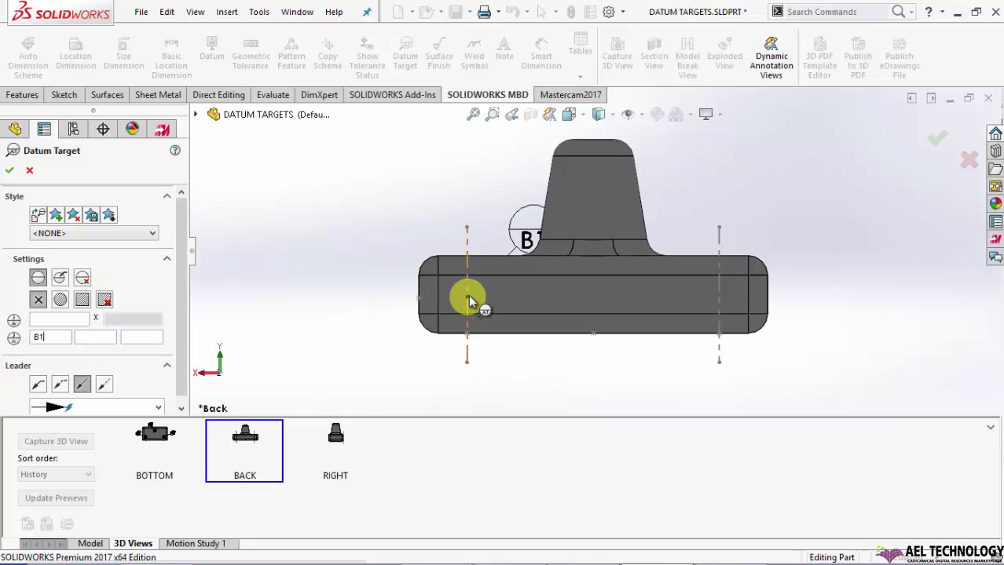
pyautogui.moveTo(469, 301); pyautogui.dragTo(358, 218)
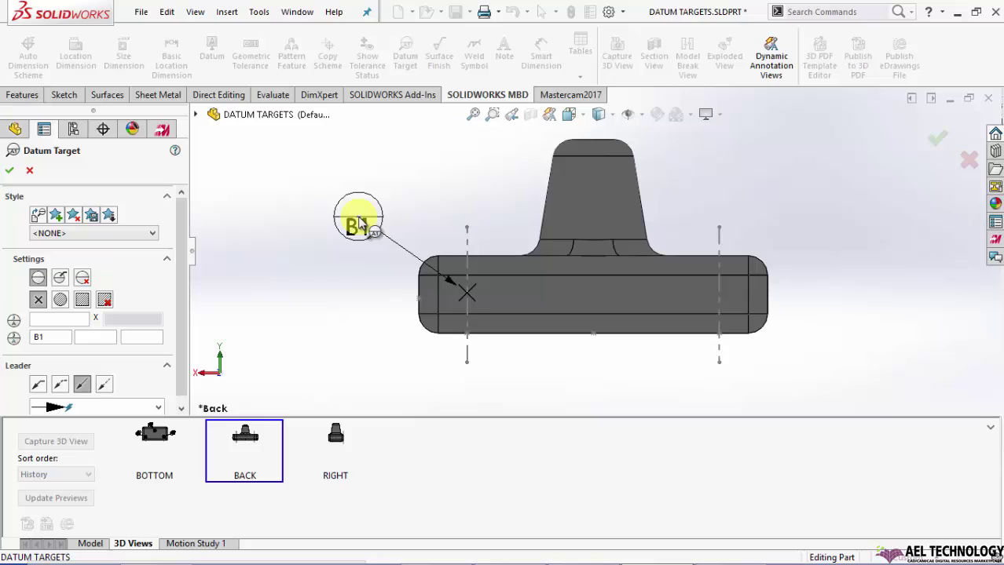
pyautogui.click(579, 306)
pyautogui.click(720, 297)
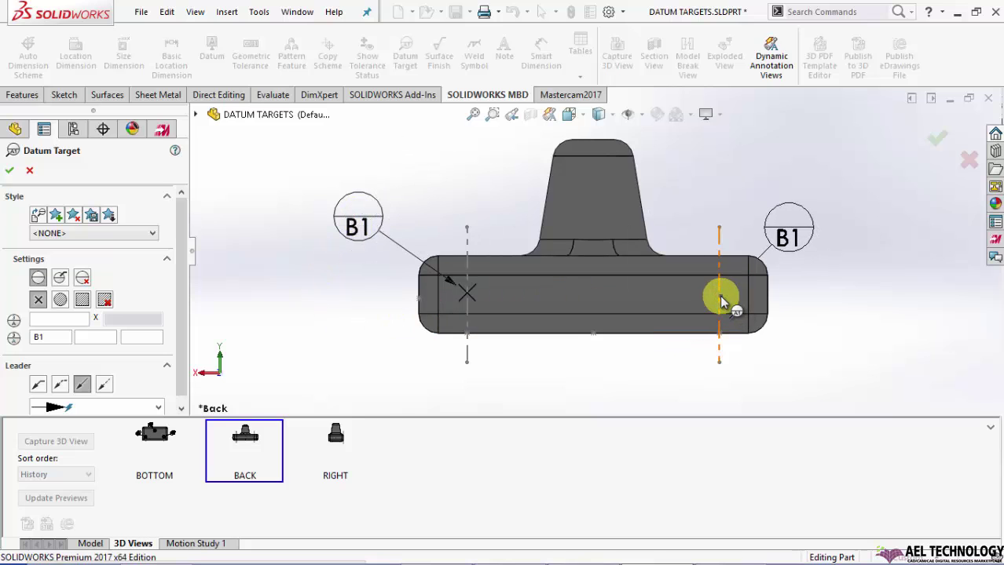
pyautogui.click(786, 229)
pyautogui.moveTo(821, 226); pyautogui.dragTo(834, 214)
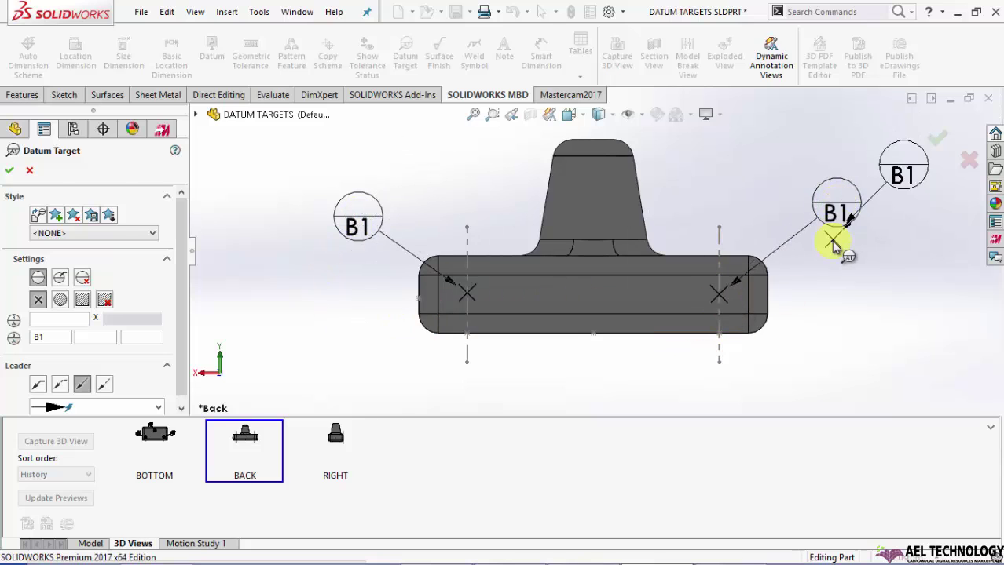
pyautogui.press('Return')
pyautogui.click(837, 212)
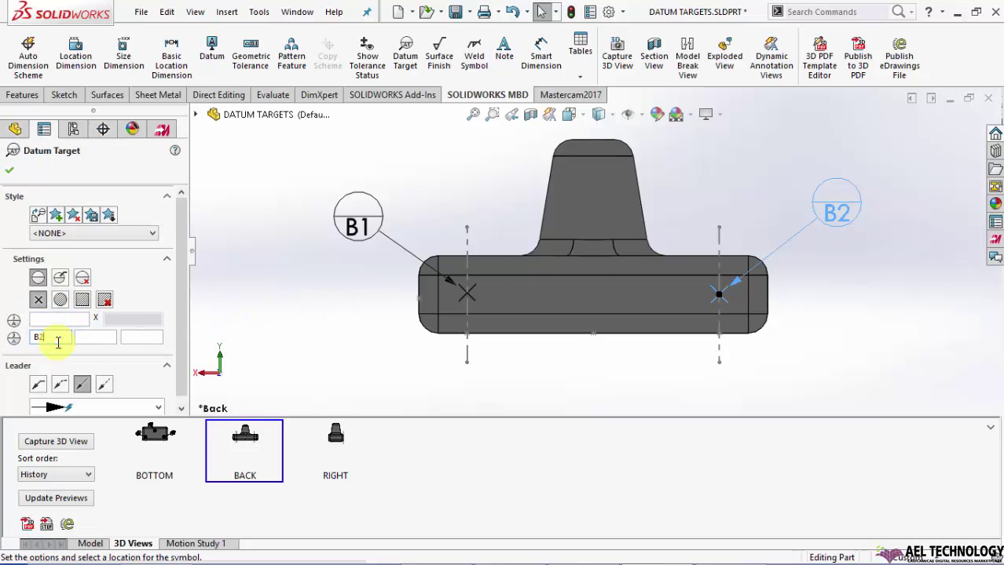
# - Close the datum target tool and recapture the BACK 3D view with targets B1 and B2
pyautogui.click(11, 171)
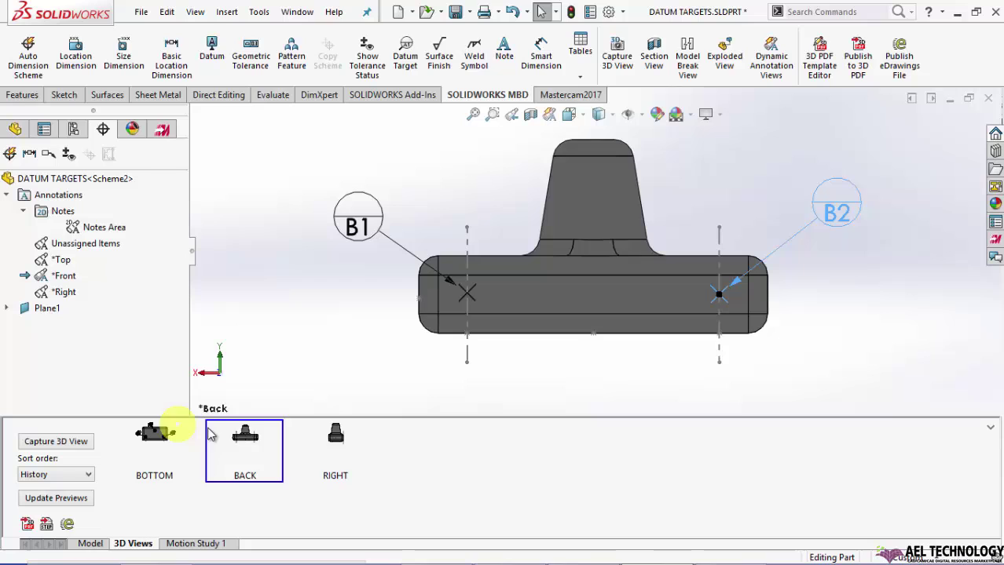
pyautogui.rightClick(251, 437)
pyautogui.click(297, 447)
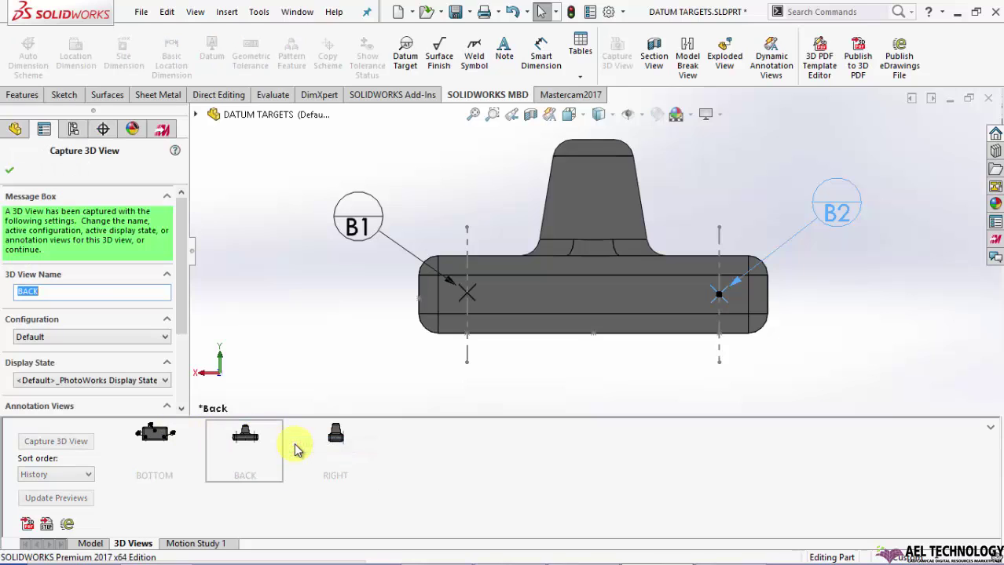
pyautogui.click(9, 171)
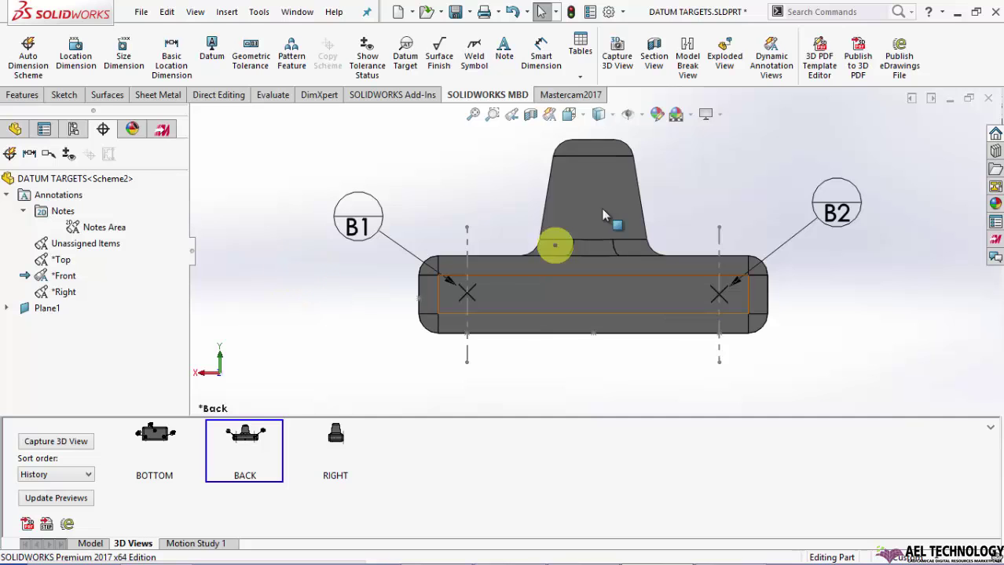
pyautogui.moveTo(552, 242); pyautogui.dragTo(769, 242, button='middle')
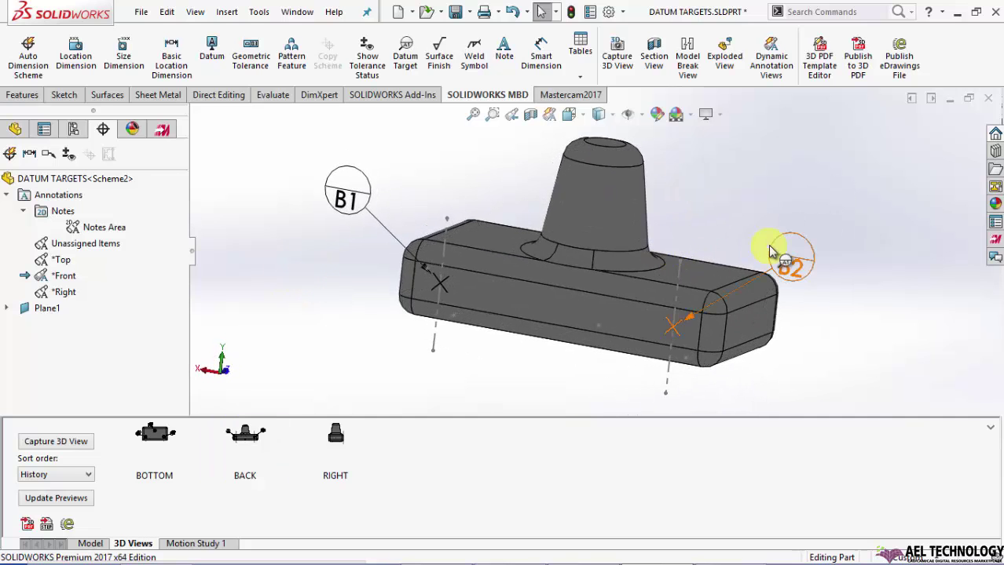
pyautogui.scroll(2, 710, 251)
pyautogui.scroll(-2, 659, 250)
pyautogui.scroll(2, 669, 228)
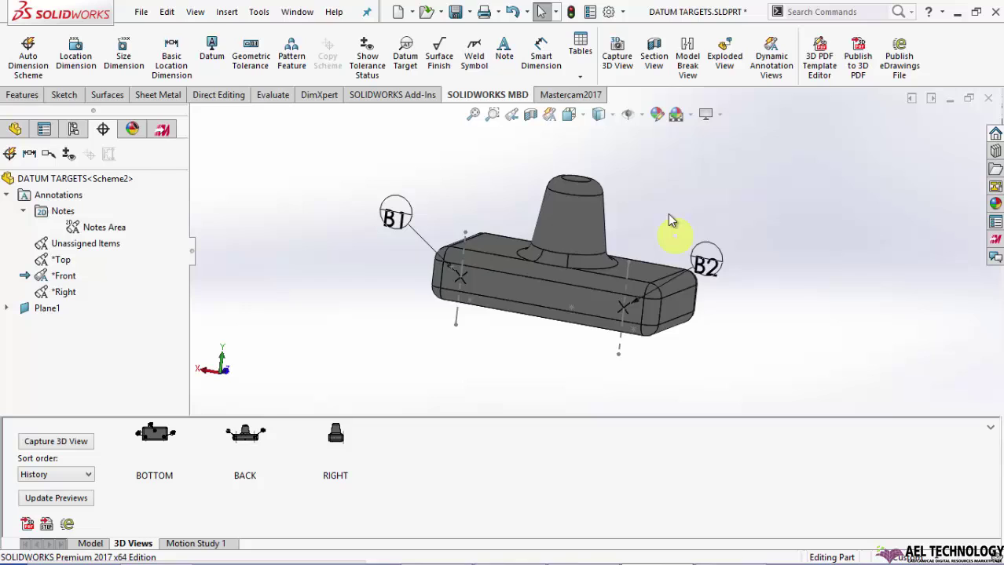
pyautogui.scroll(-2, 628, 233)
pyautogui.scroll(1, 644, 232)
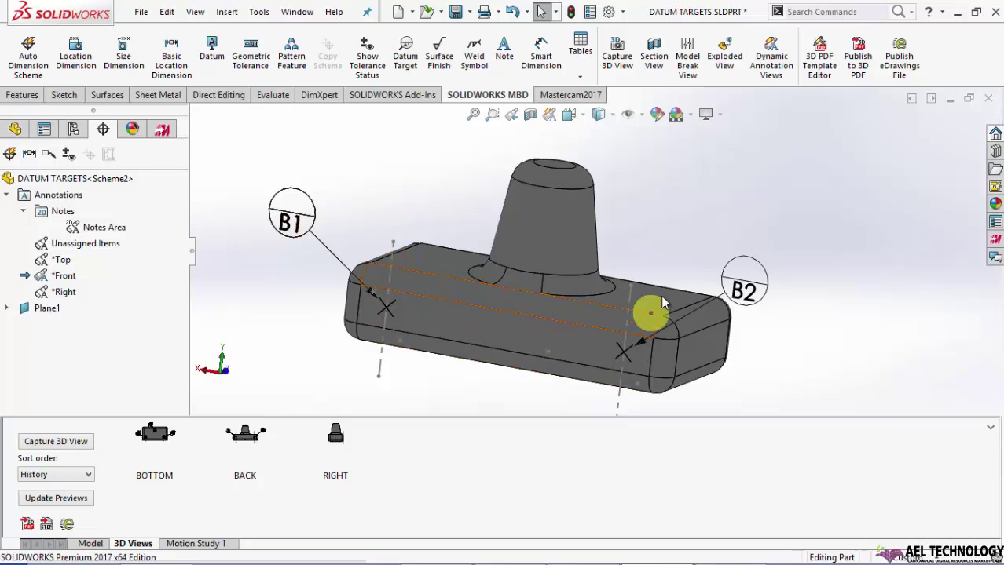
pyautogui.scroll(3, 663, 302)
pyautogui.scroll(-2, 495, 283)
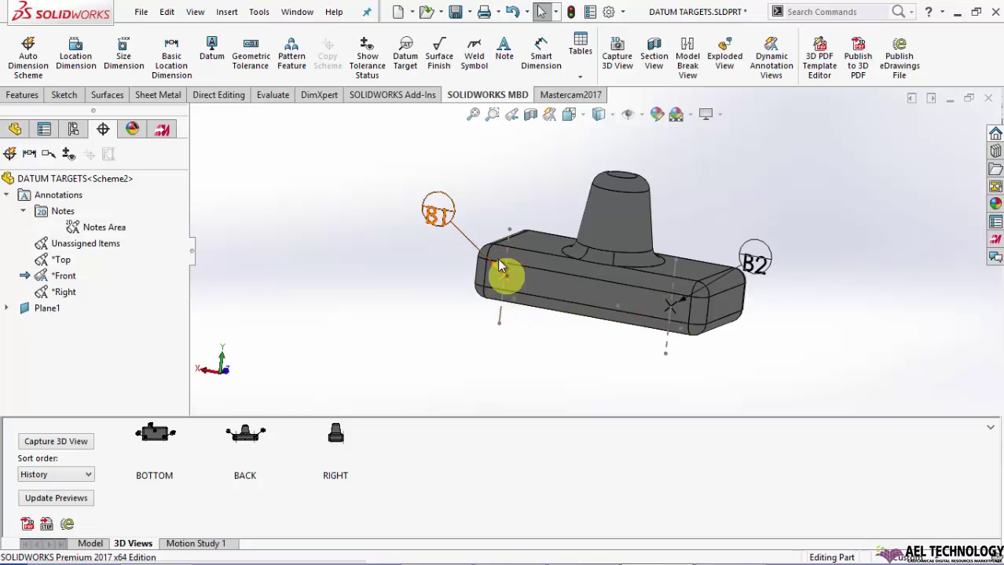
pyautogui.click(212, 54)
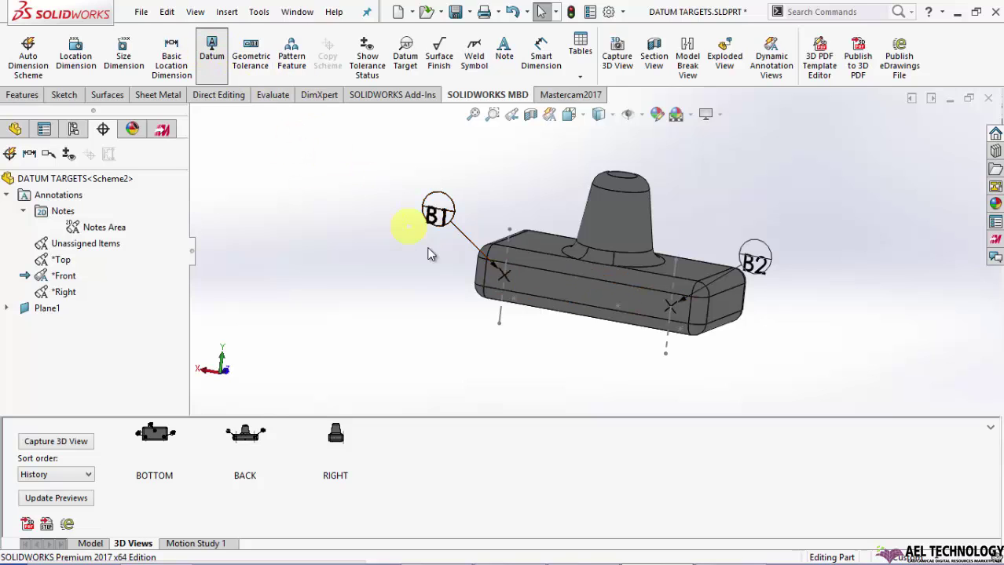
pyautogui.click(544, 297)
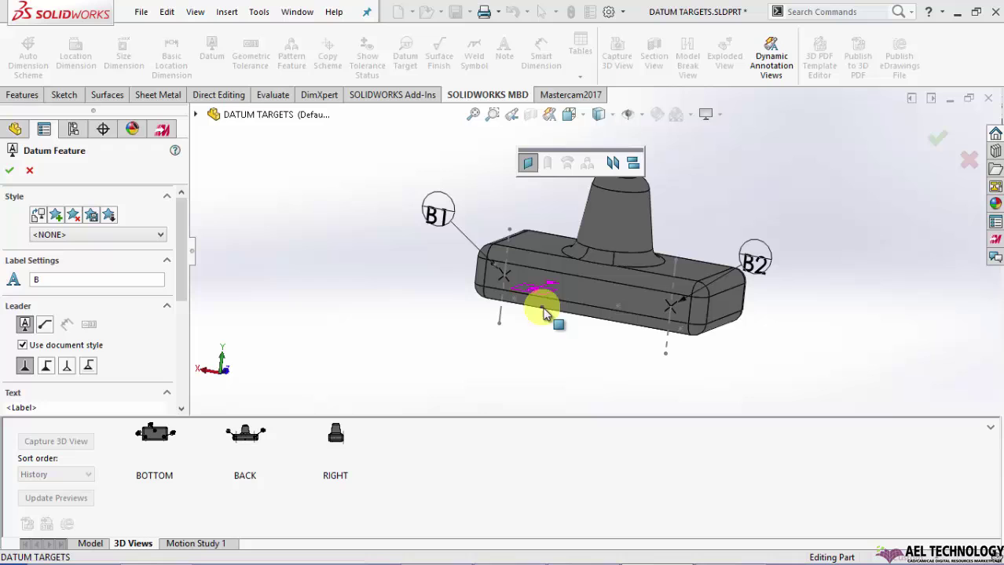
pyautogui.moveTo(776, 236); pyautogui.dragTo(902, 226, button='middle')
pyautogui.click(934, 138)
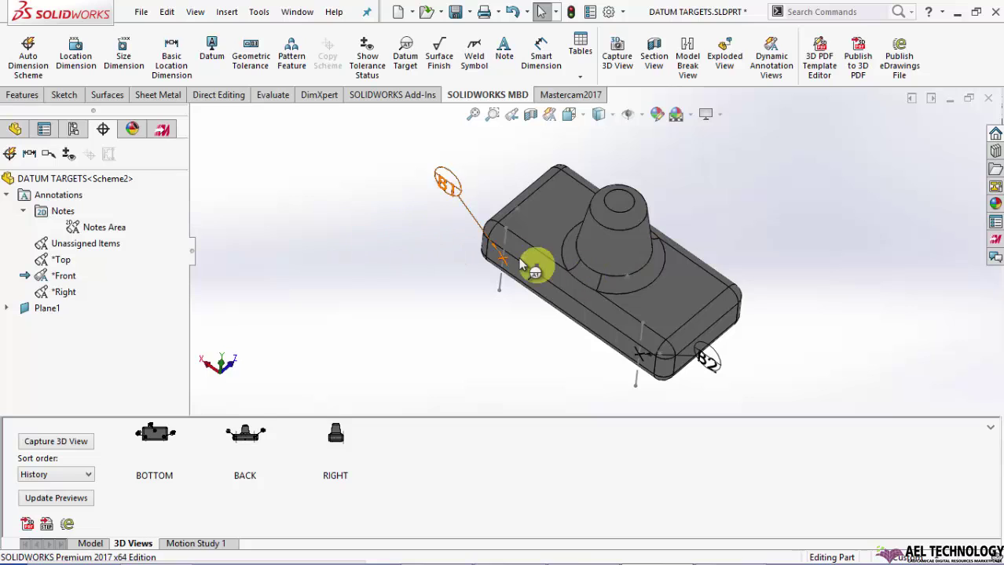
pyautogui.moveTo(494, 300); pyautogui.dragTo(489, 280, button='middle')
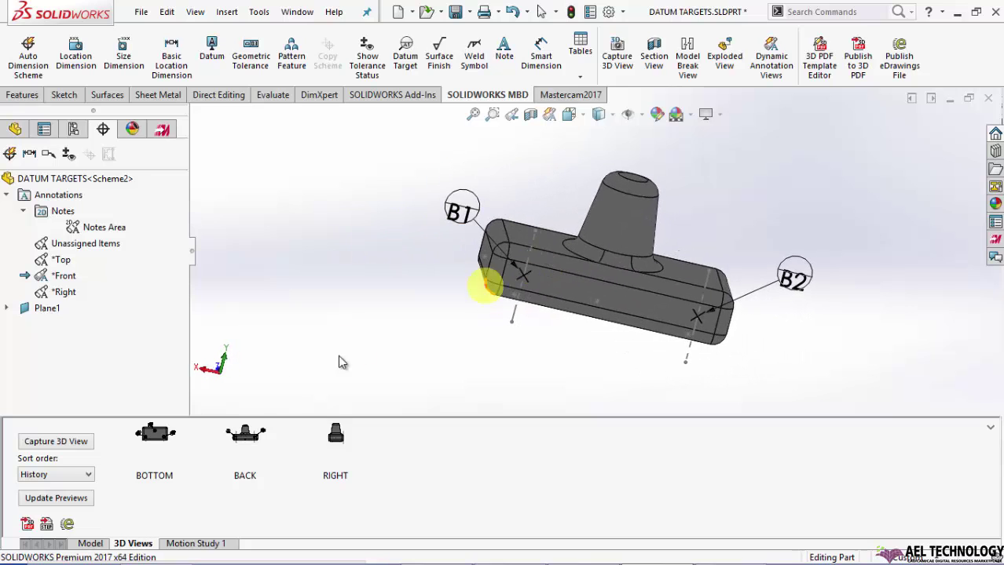
# - Step through the BOTTOM, BACK and RIGHT 3D views, then expand Plane1 to reveal datum A
pyautogui.click(150, 437)
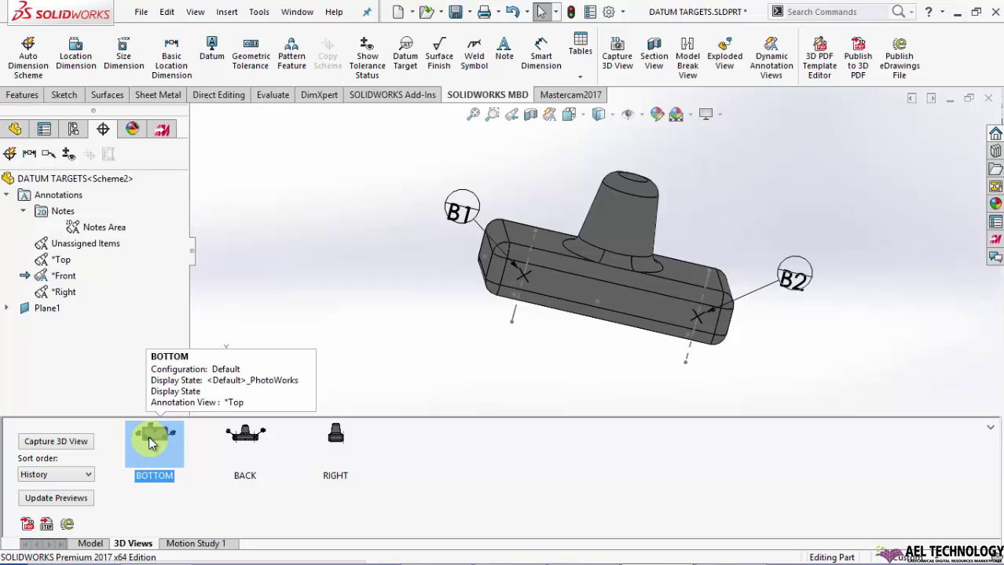
pyautogui.click(156, 445)
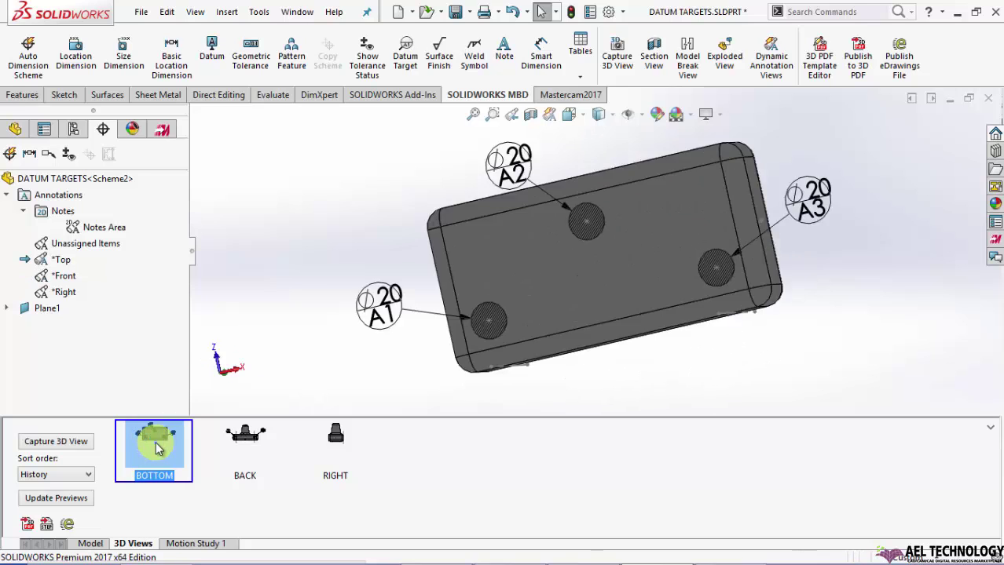
pyautogui.click(245, 435)
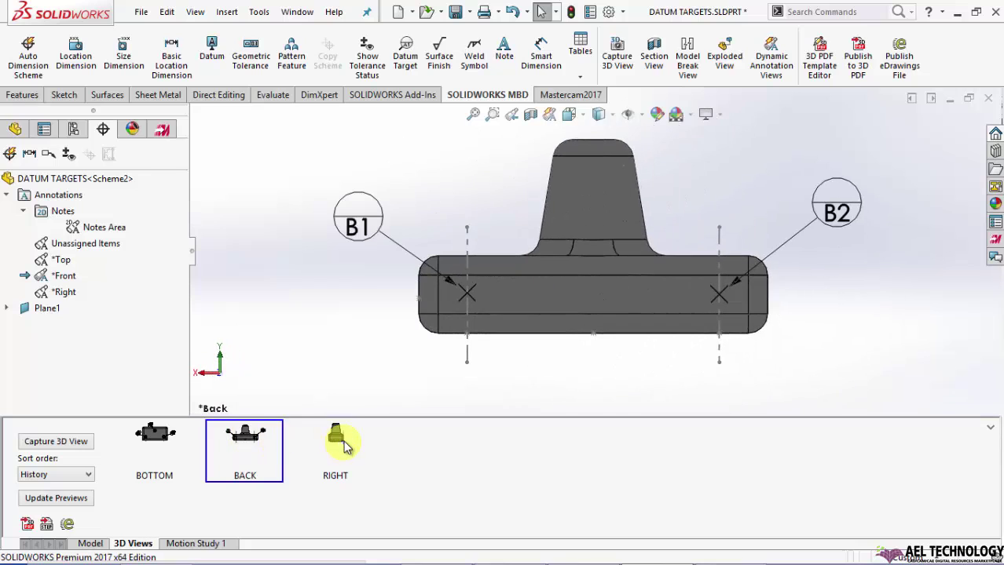
pyautogui.click(343, 440)
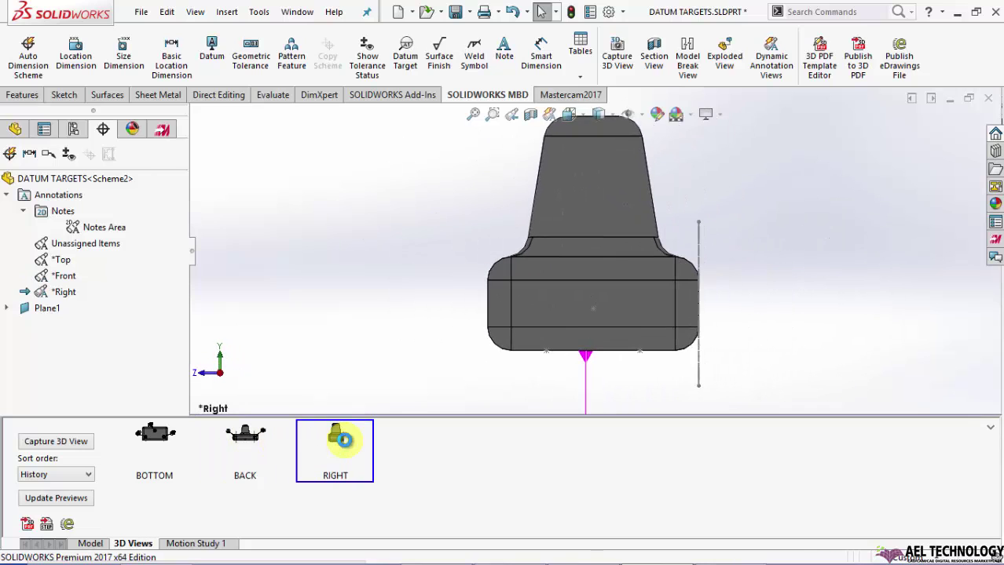
pyautogui.click(7, 309)
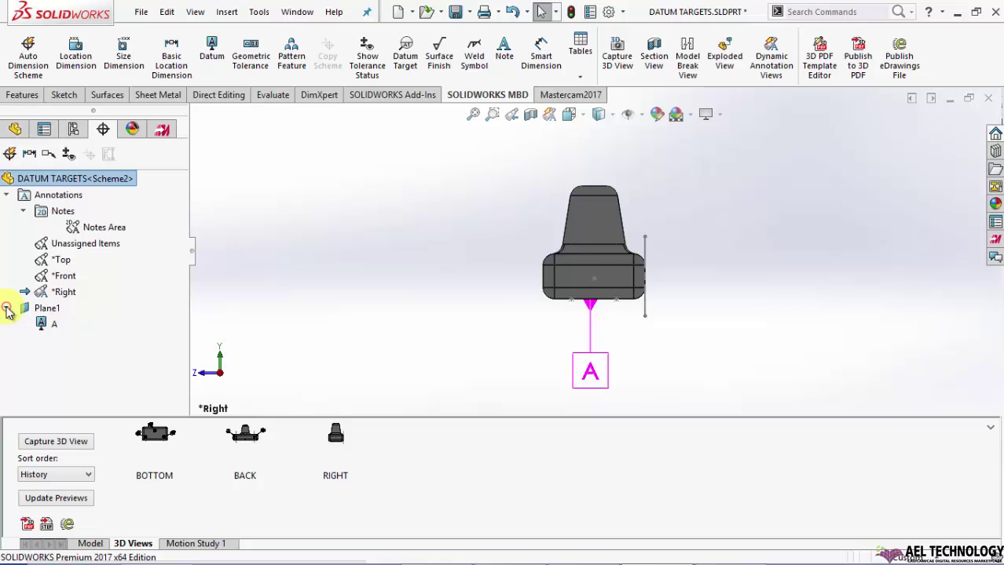
# - Add datum feature B on the part's long face, then display the saved BACK 3D view
pyautogui.moveTo(373, 238); pyautogui.dragTo(376, 349, button='middle')
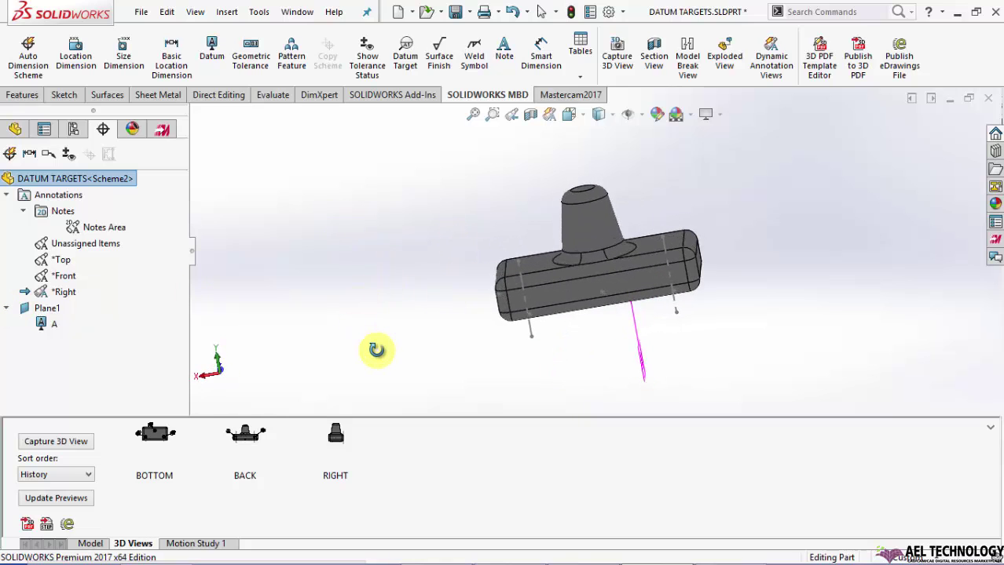
pyautogui.moveTo(429, 194); pyautogui.dragTo(394, 228, button='middle')
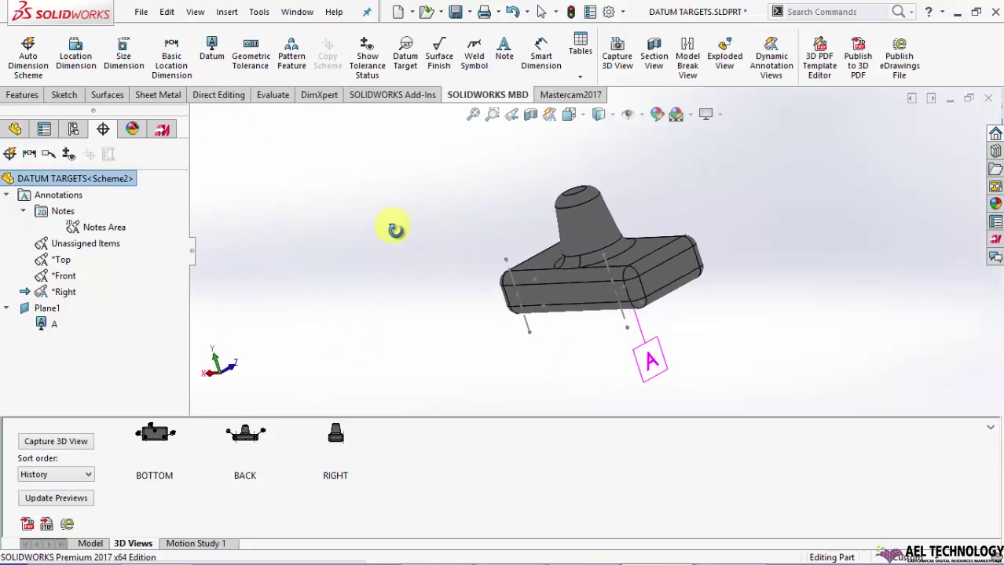
pyautogui.click(209, 47)
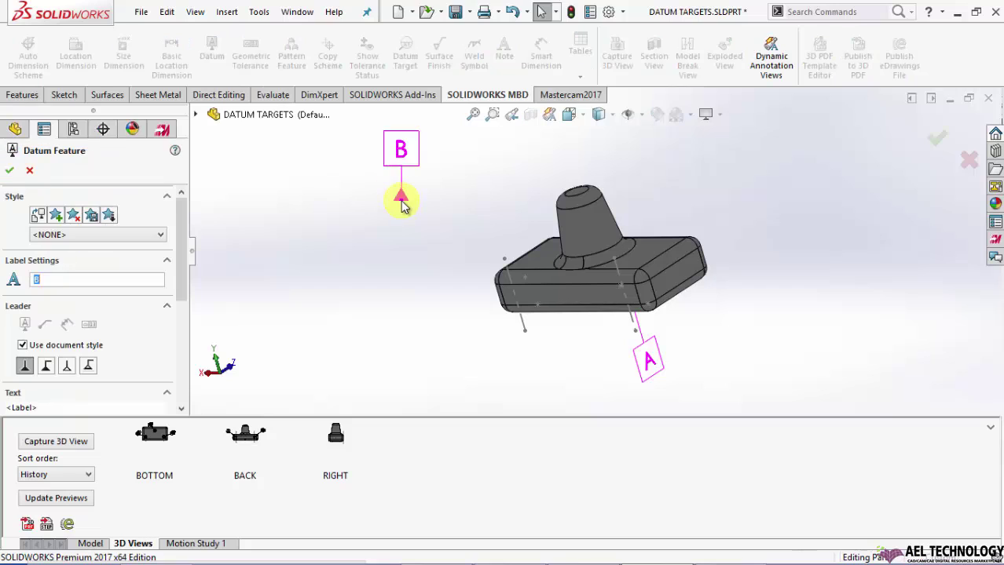
pyautogui.click(556, 303)
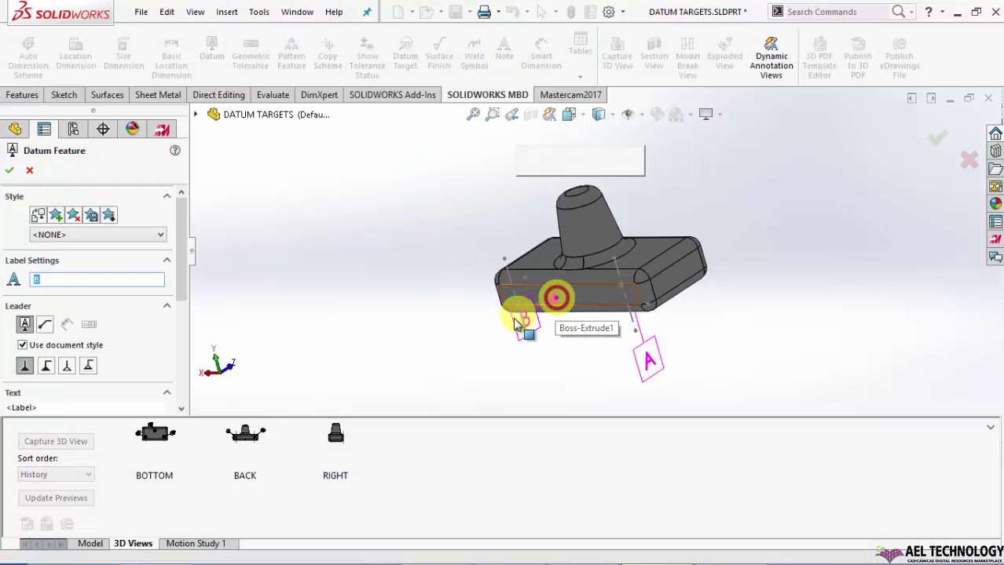
pyautogui.click(530, 354)
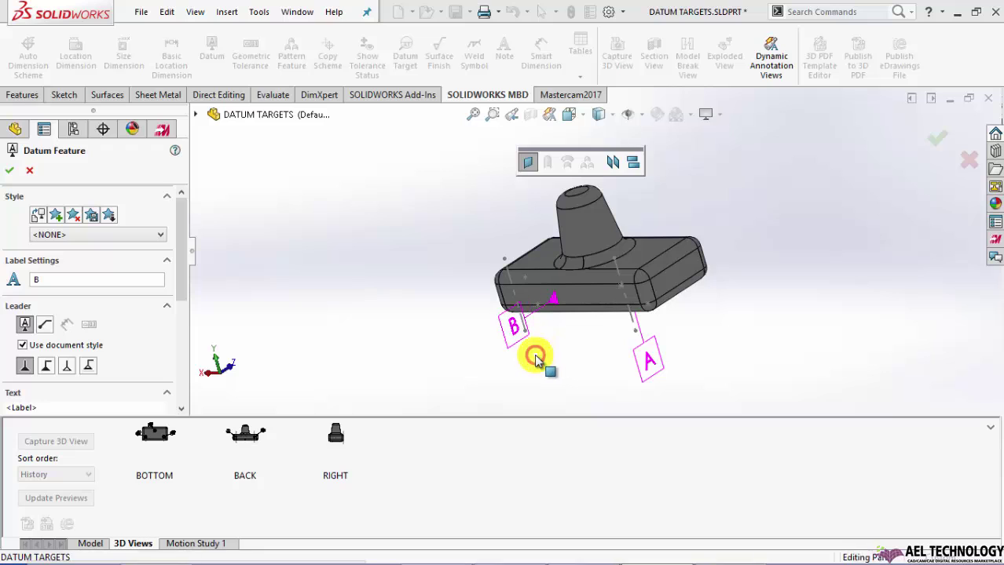
pyautogui.click(937, 145)
pyautogui.doubleClick(245, 434)
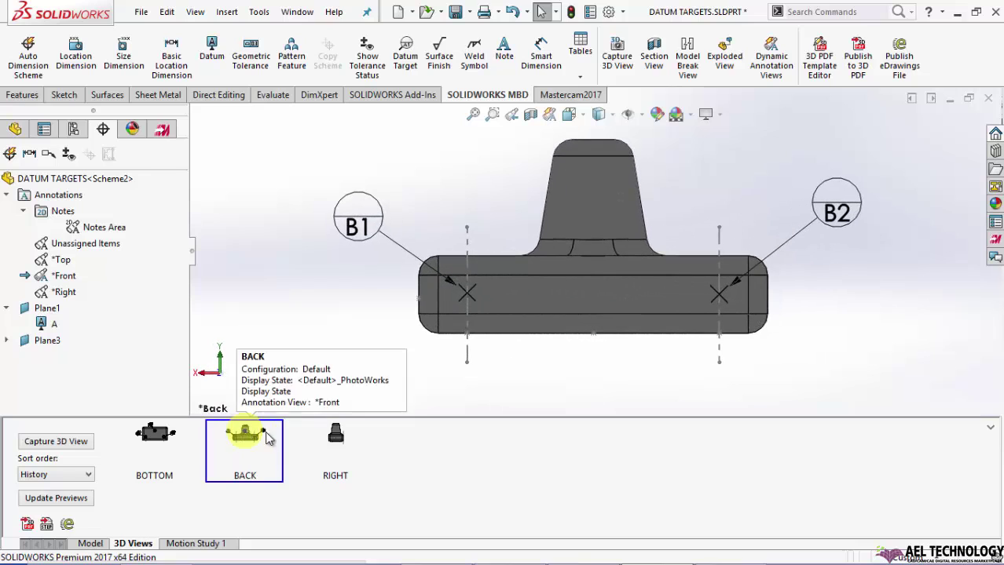
# - Expand Plane3 to reveal datum B, then recapture the RIGHT 3D view with datums A and B
pyautogui.click(7, 342)
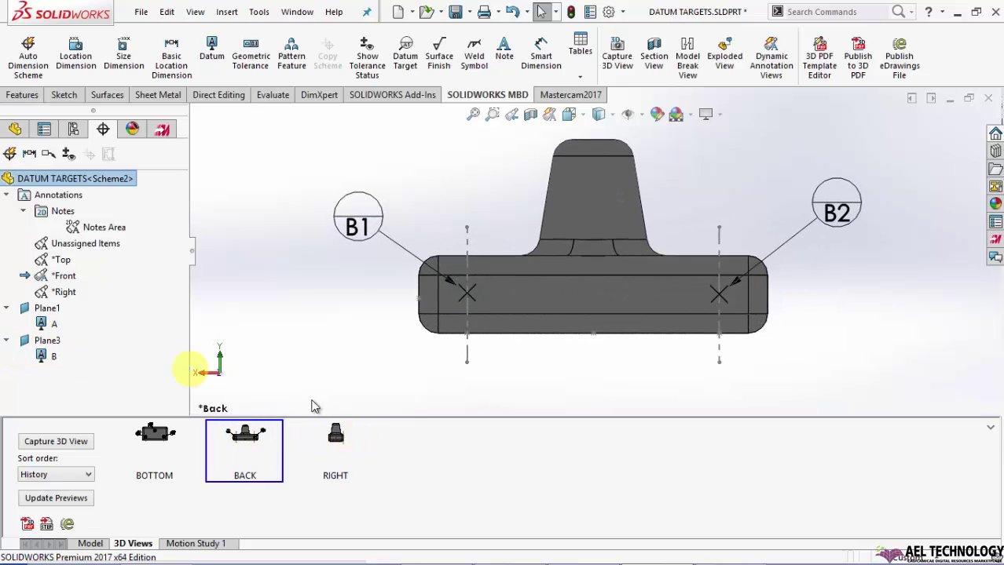
pyautogui.click(333, 443)
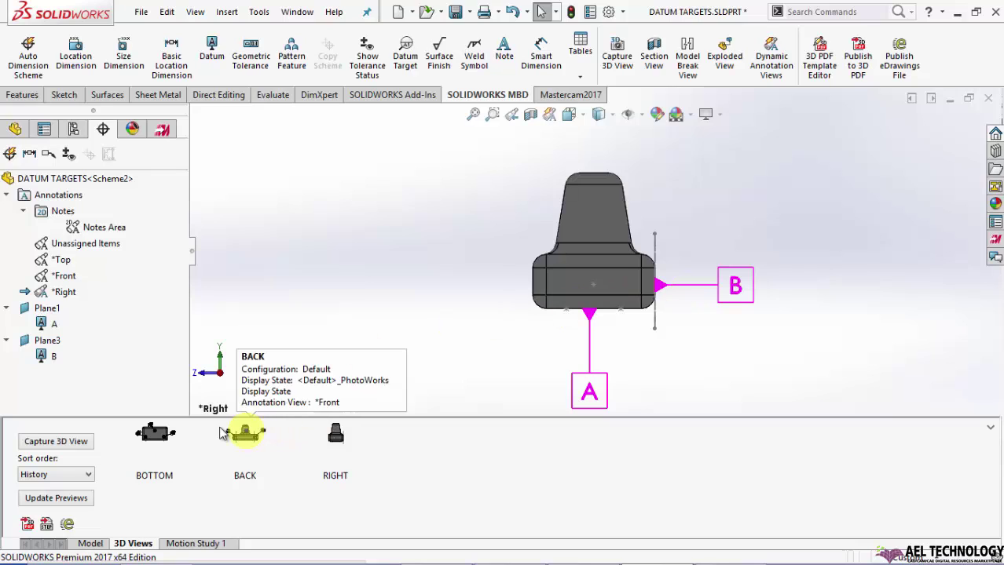
pyautogui.click(338, 440)
pyautogui.rightClick(346, 439)
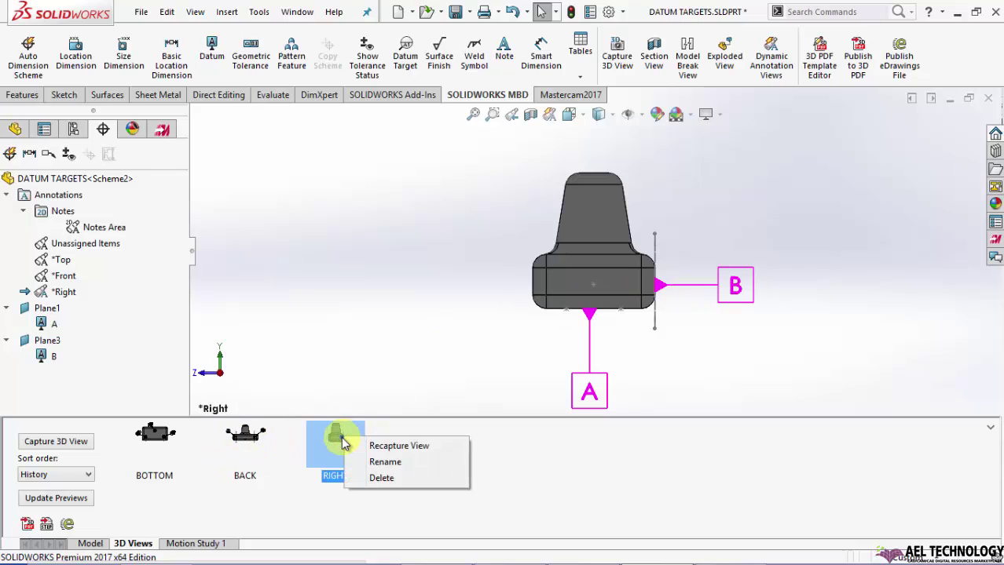
pyautogui.click(394, 446)
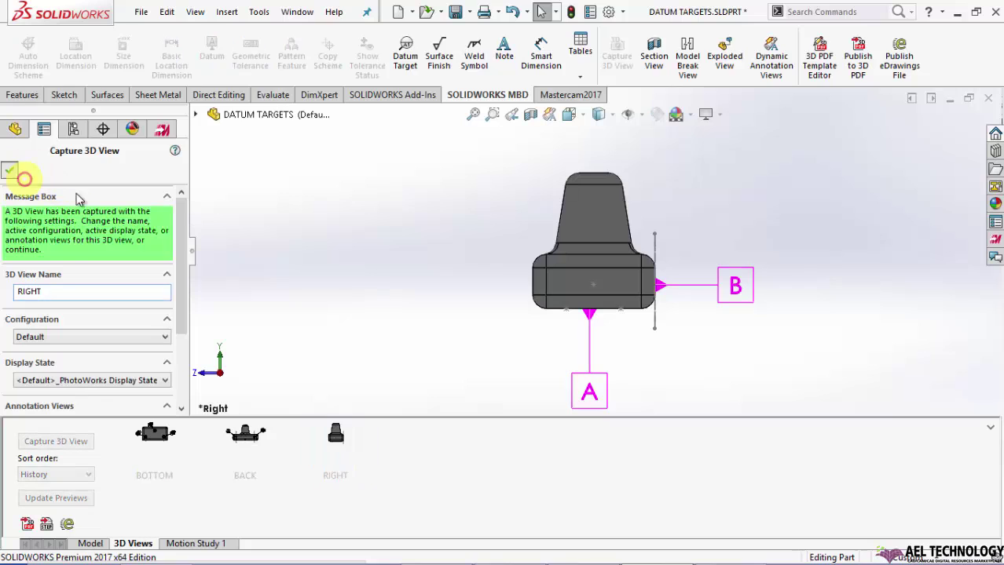
pyautogui.click(339, 255)
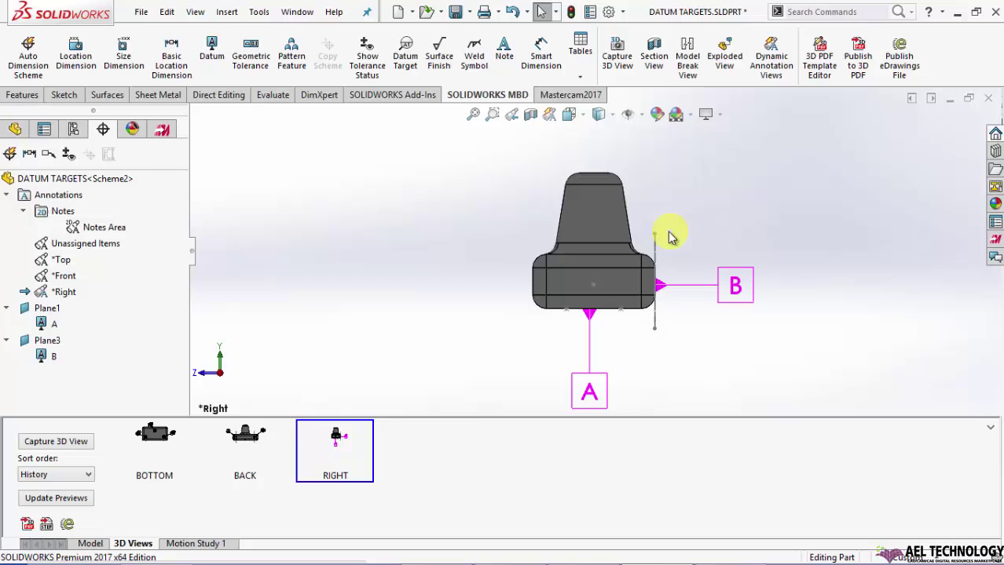
# - Add datum target C1 on the end face, placing its symbol up-left of the part
pyautogui.click(405, 55)
pyautogui.click(235, 250)
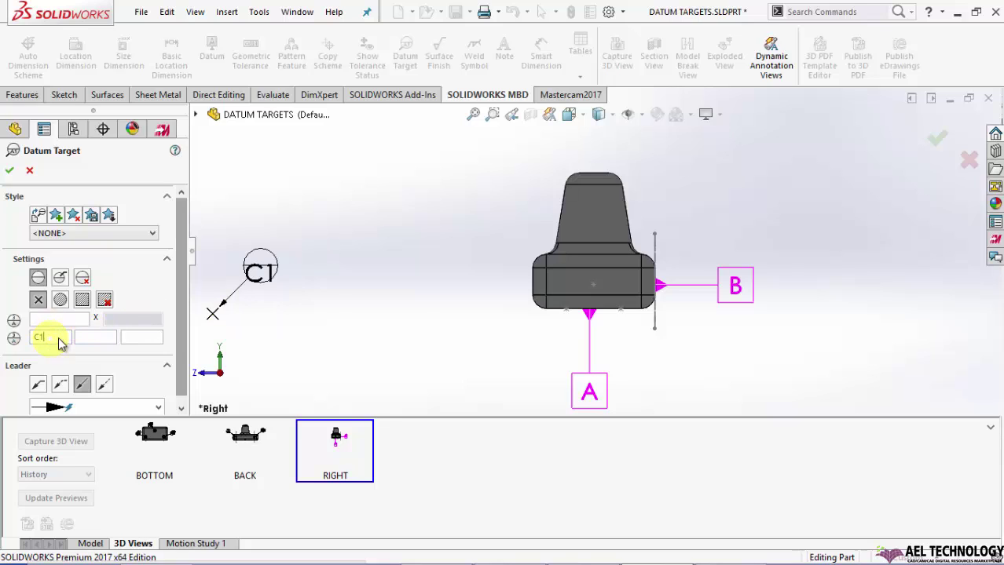
pyautogui.click(593, 284)
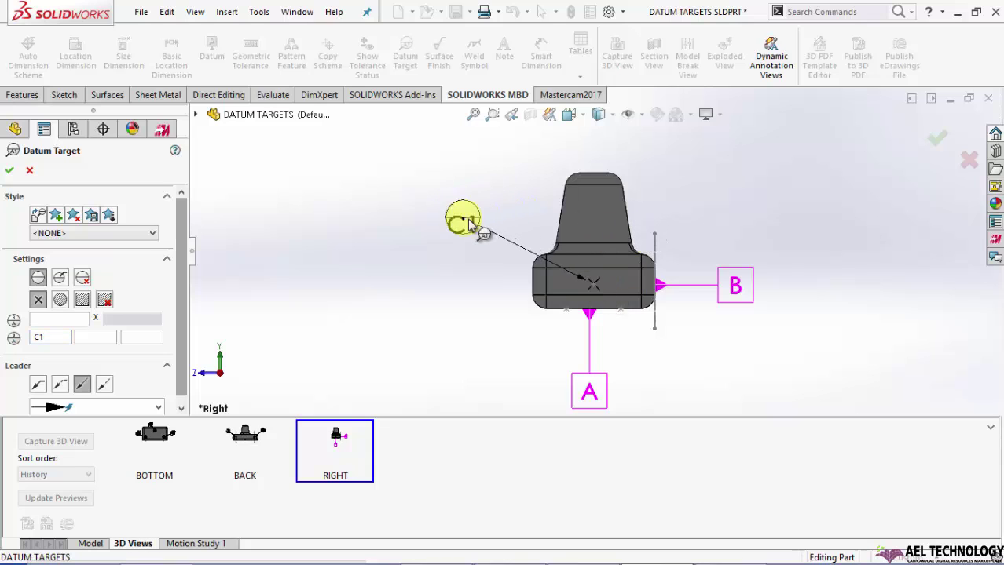
pyautogui.click(482, 209)
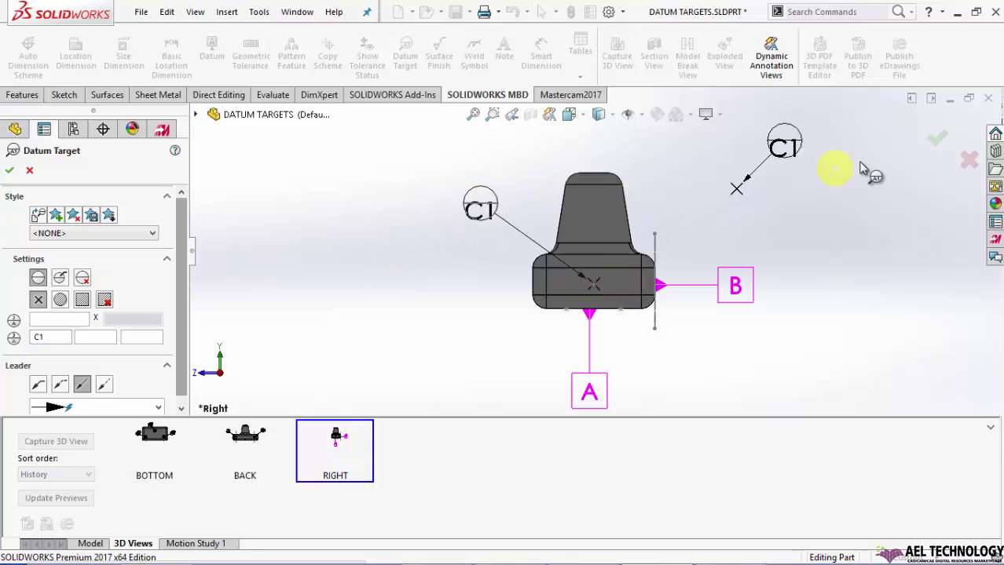
pyautogui.rightClick(939, 145)
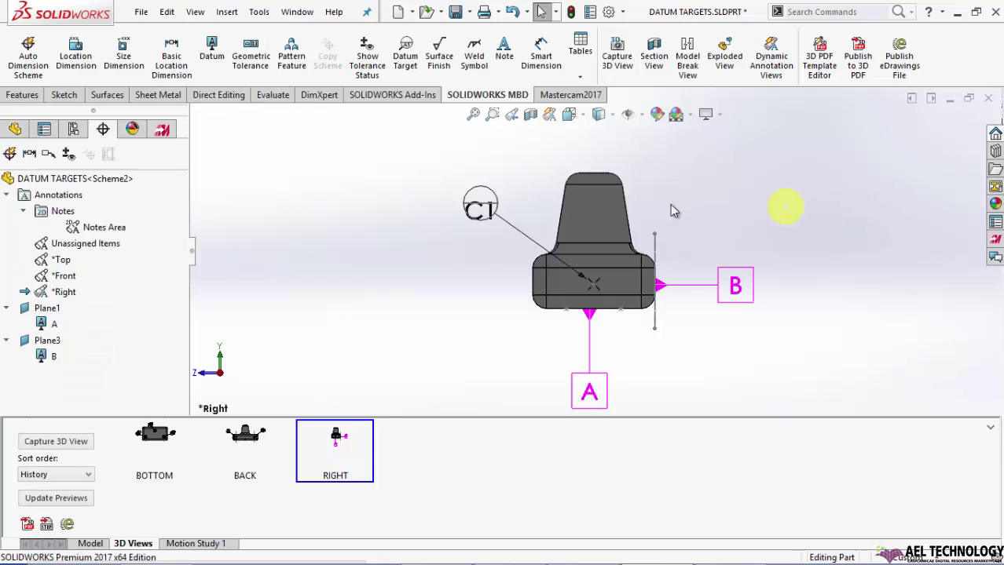
# - Recapture the RIGHT 3D view so it includes target C1
pyautogui.rightClick(355, 449)
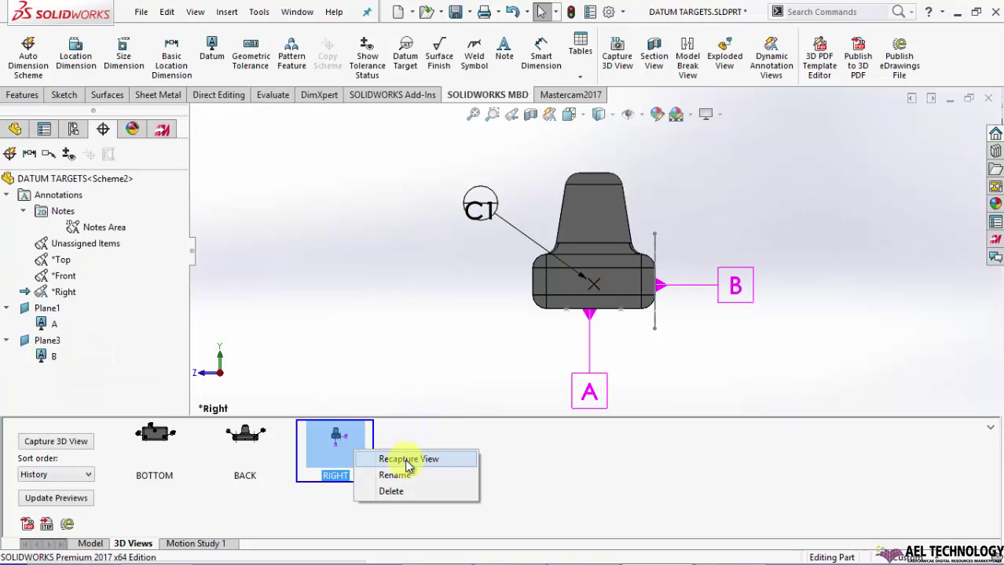
pyautogui.click(403, 459)
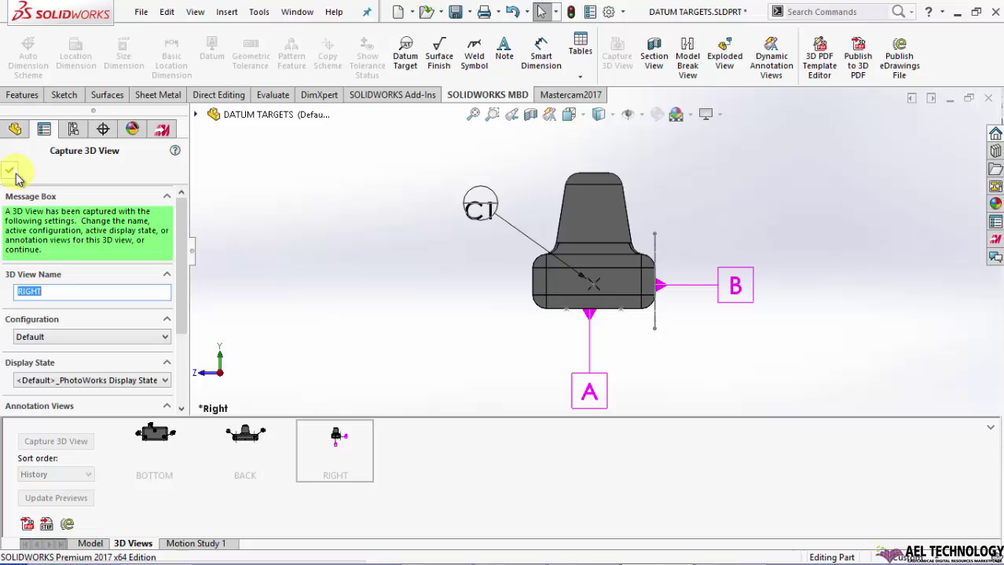
pyautogui.press('Return')
pyautogui.moveTo(341, 206); pyautogui.dragTo(542, 212, button='middle')
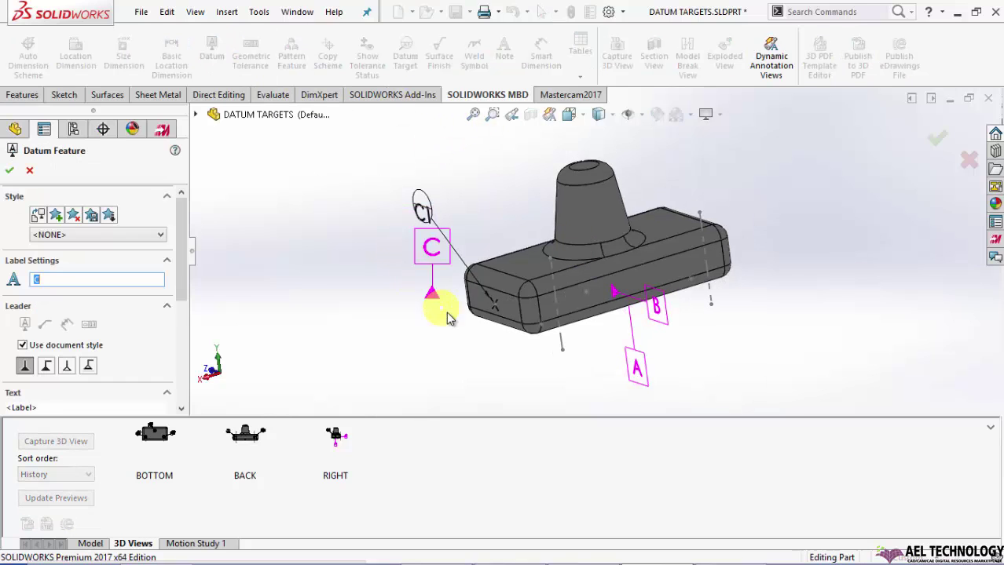
# - Attach datum feature C to the end face with its flag beside the face
pyautogui.click(507, 306)
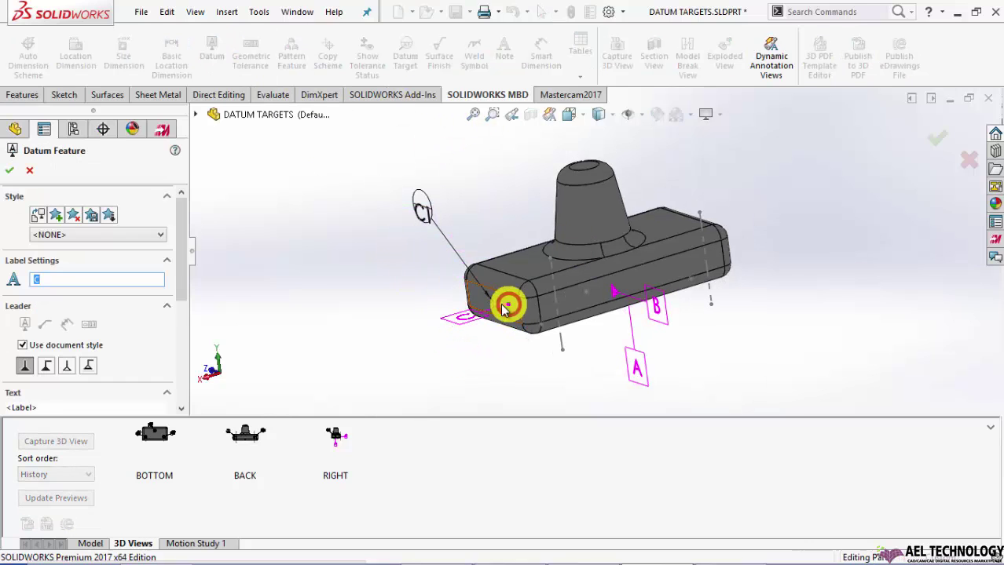
pyautogui.click(461, 324)
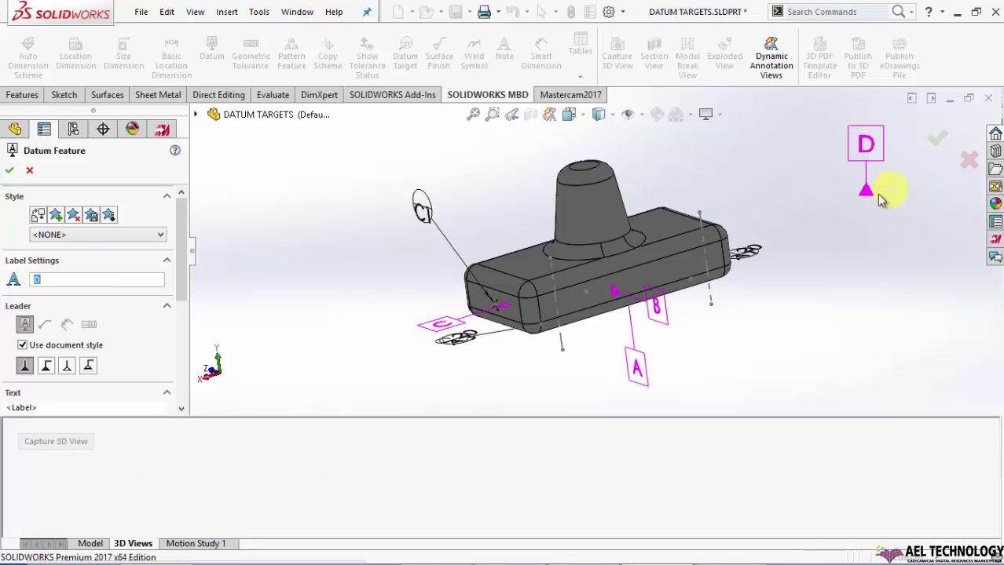
pyautogui.click(935, 140)
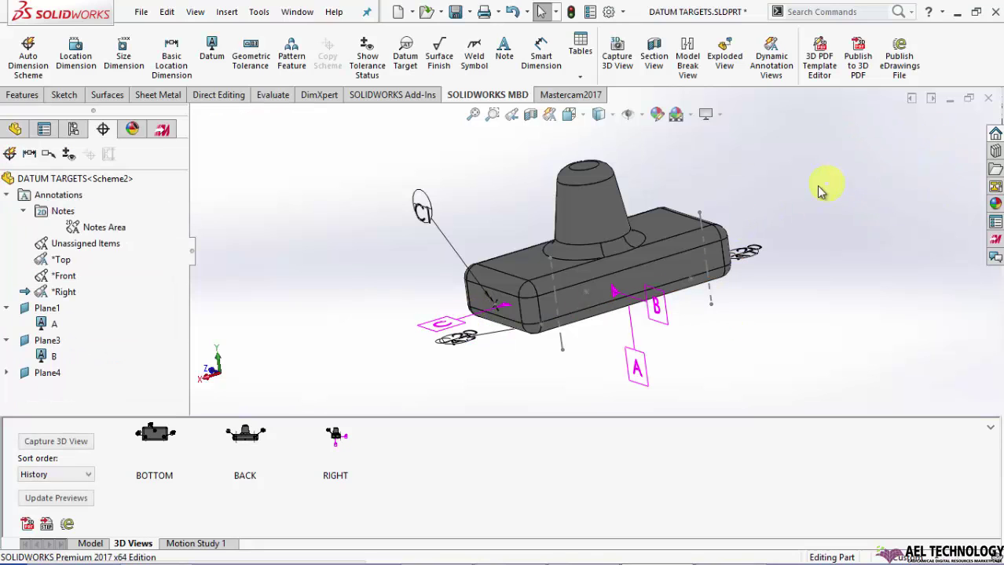
# - Show the saved BOTTOM 3D view and recapture it with datum C
pyautogui.click(156, 441)
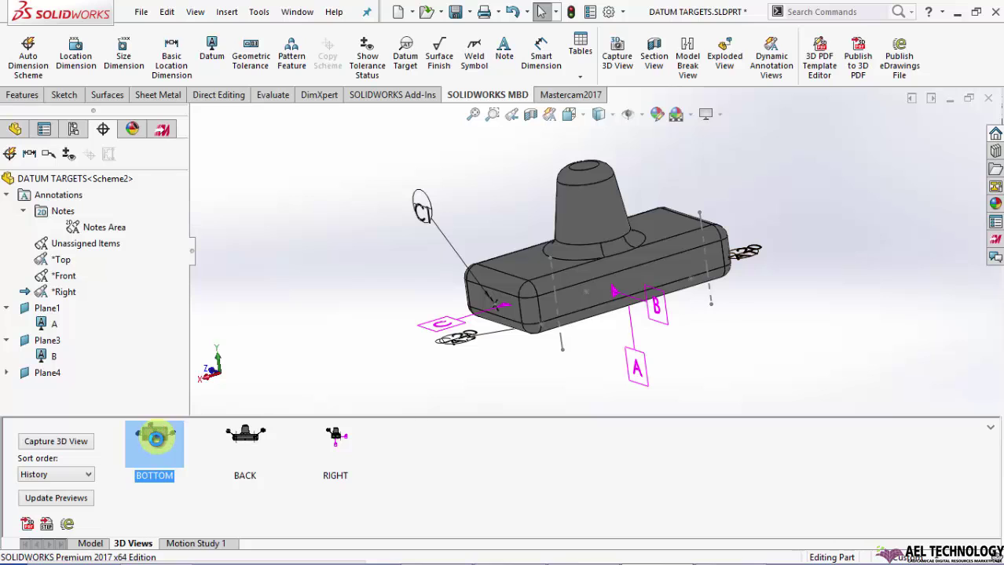
pyautogui.click(156, 439)
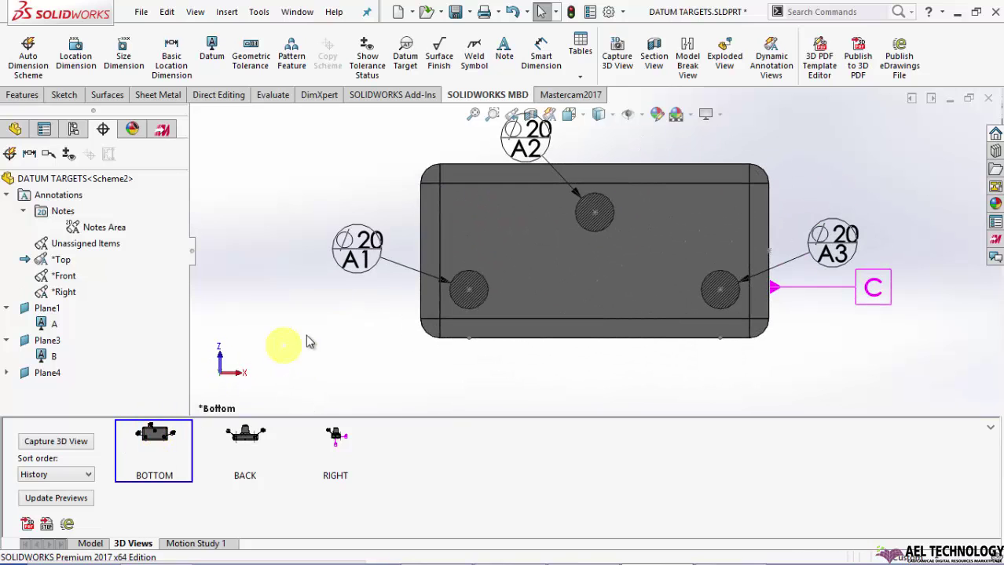
pyautogui.scroll(3, 486, 309)
pyautogui.scroll(-2, 751, 249)
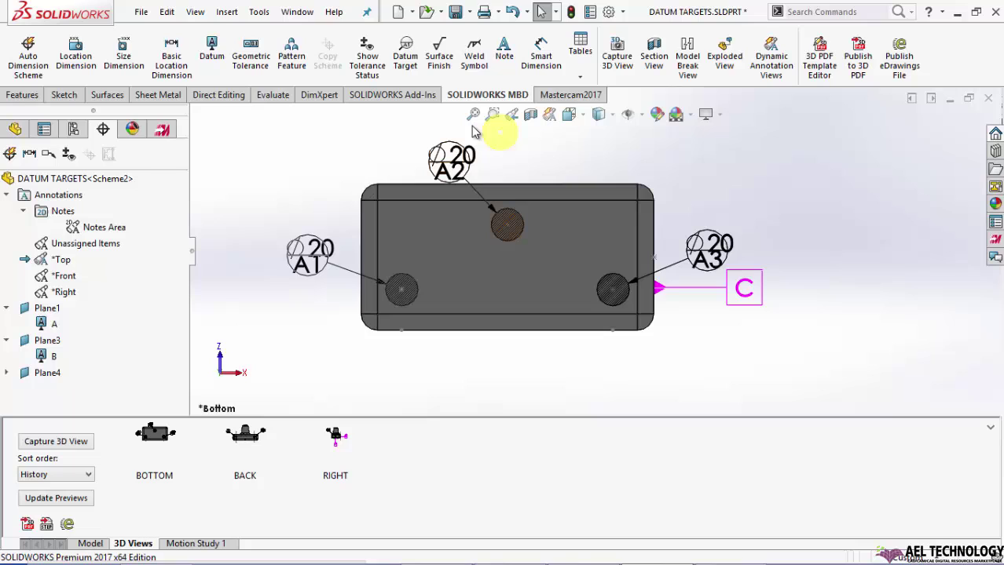
pyautogui.rightClick(163, 432)
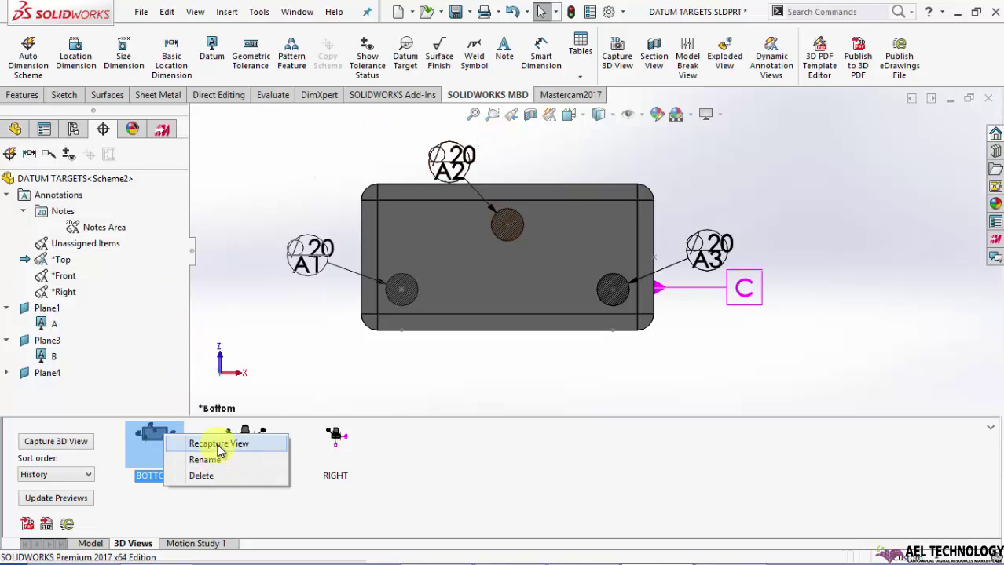
pyautogui.click(200, 442)
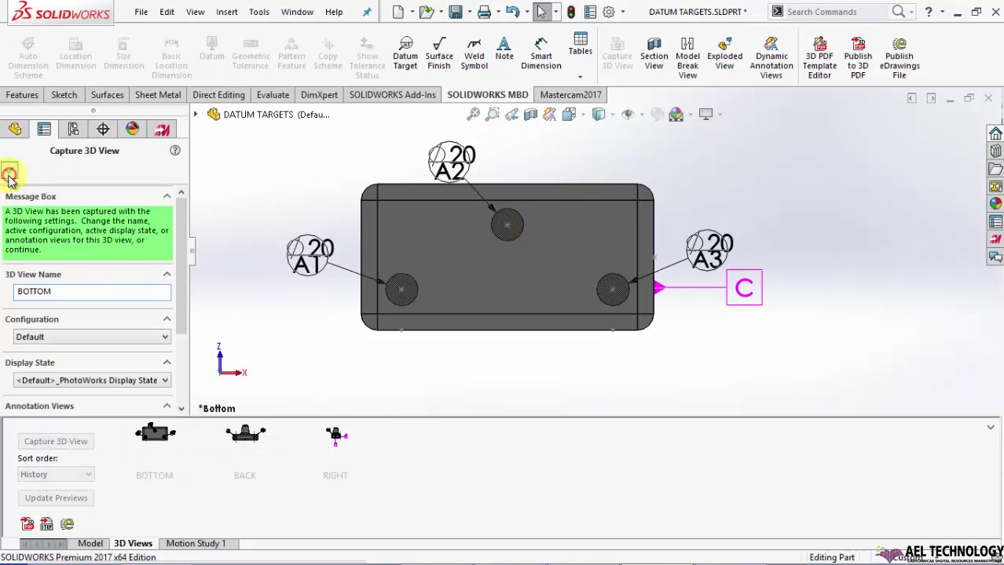
pyautogui.click(9, 175)
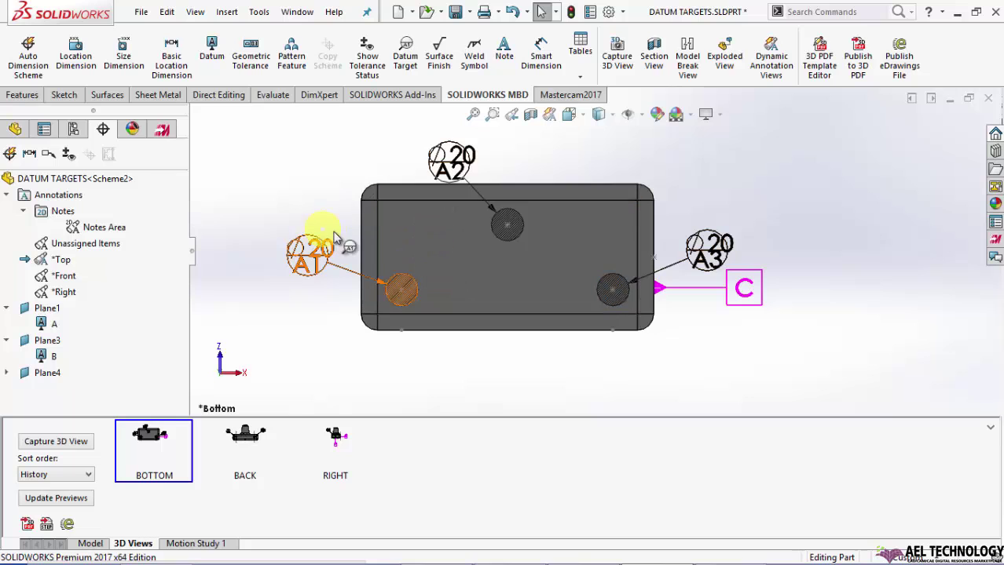
# - Orbit to view the underside at an angle, then show the saved RIGHT 3D view
pyautogui.moveTo(472, 241); pyautogui.dragTo(518, 185, button='middle')
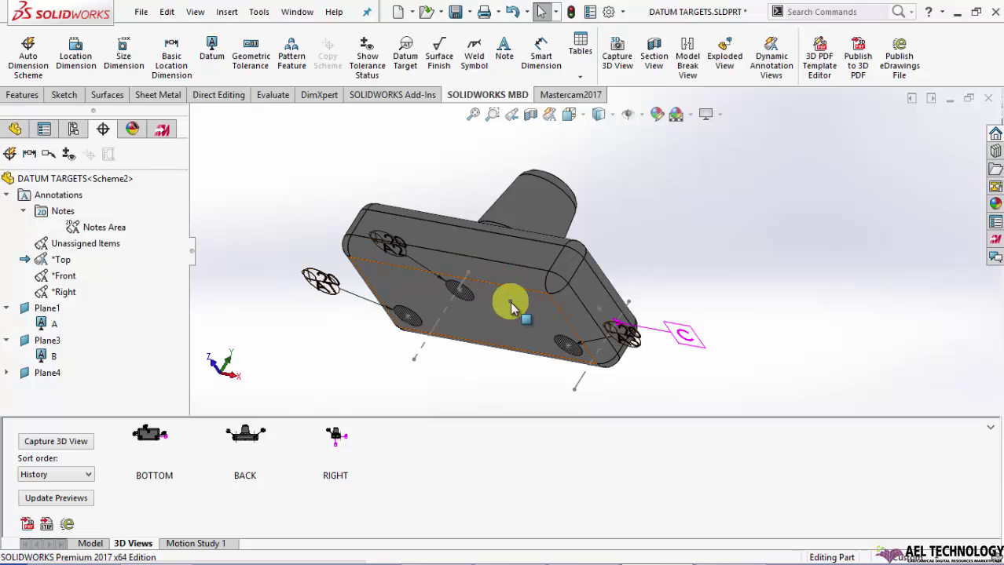
pyautogui.click(336, 433)
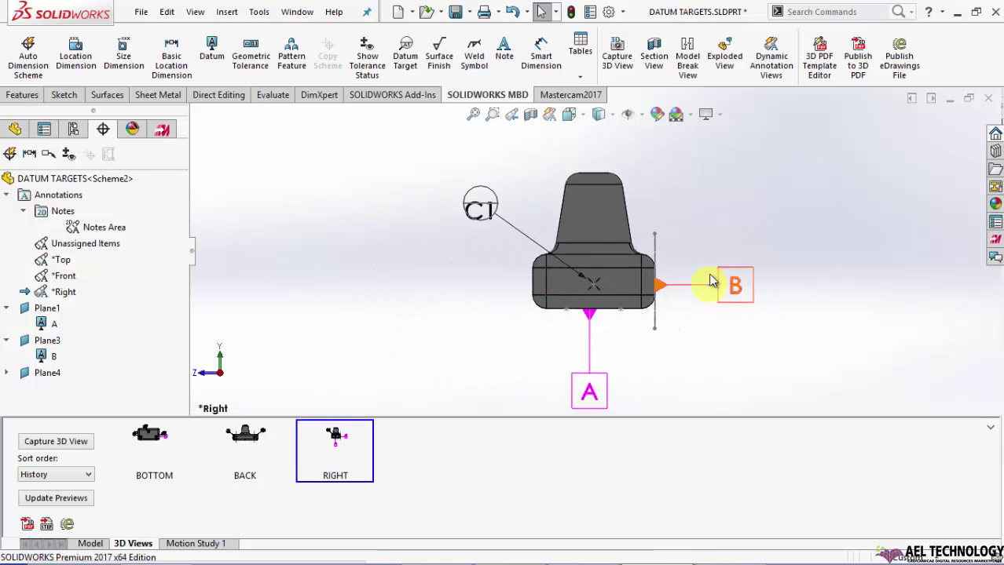
# - Review the recaptured BACK and RIGHT 3D views in turn
pyautogui.moveTo(710, 259); pyautogui.dragTo(660, 252, button='middle')
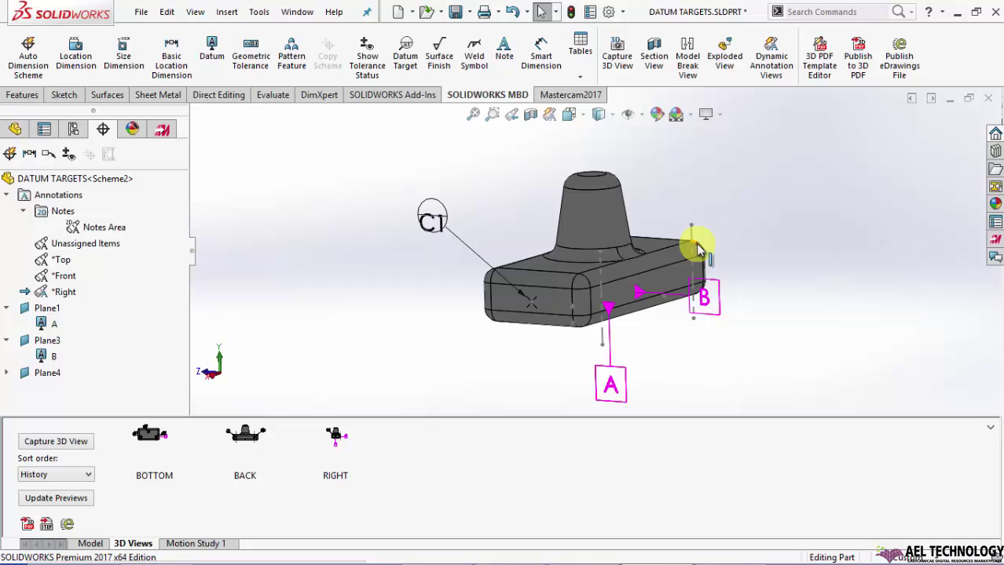
pyautogui.click(245, 431)
pyautogui.click(245, 430)
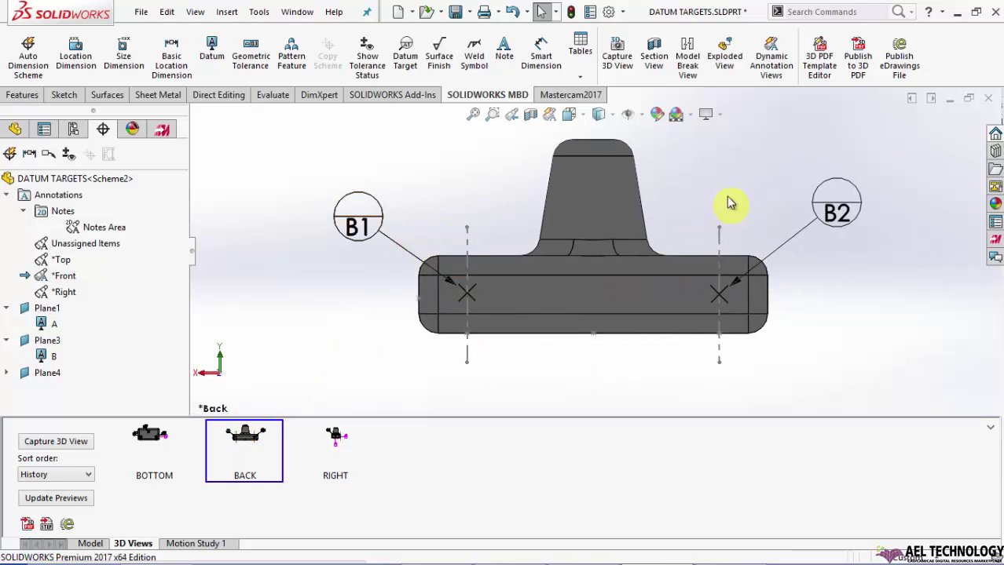
pyautogui.click(338, 438)
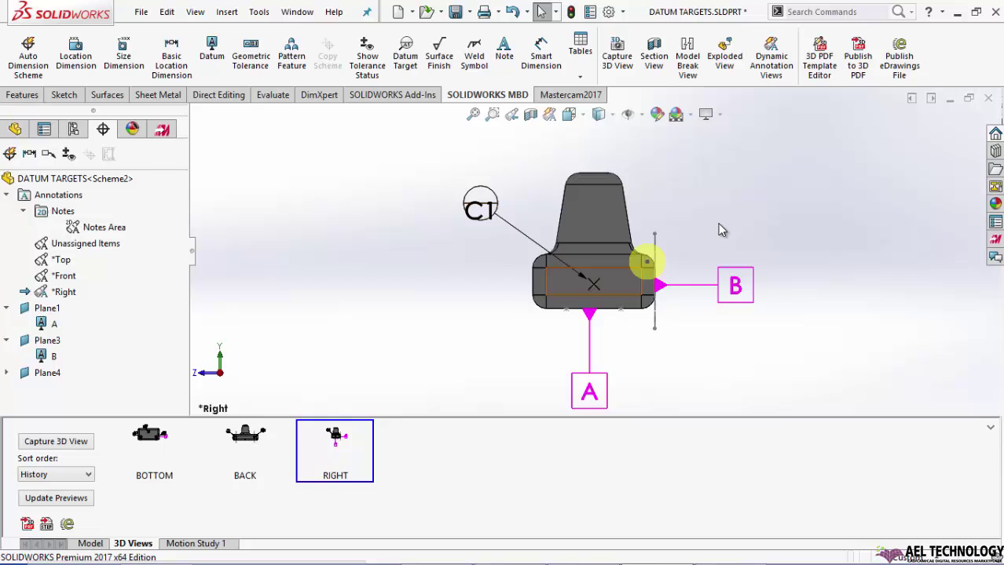
# - Nudge the C1 target symbol slightly, then display the saved BOTTOM 3D view
pyautogui.moveTo(724, 223); pyautogui.dragTo(675, 259, button='middle')
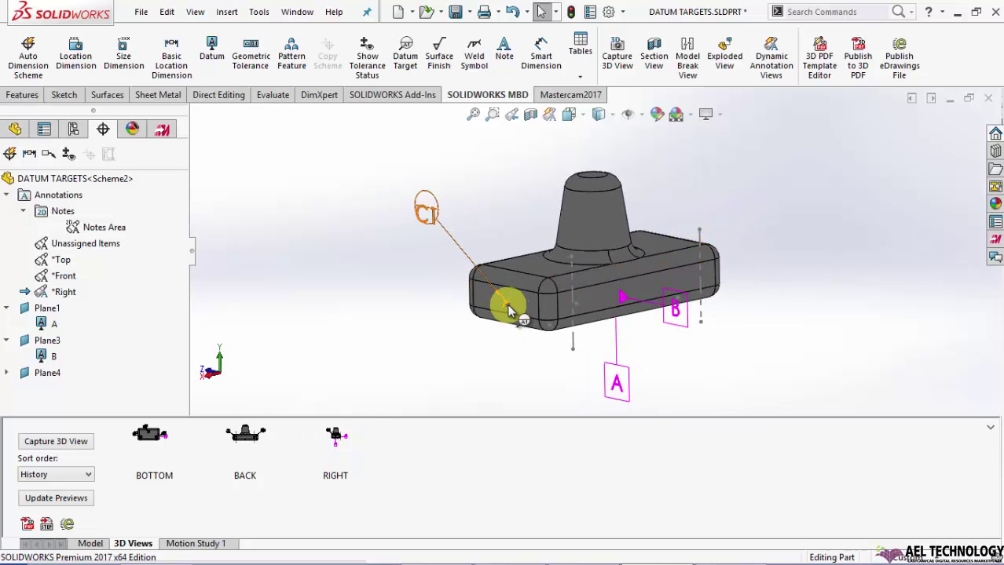
pyautogui.click(428, 200)
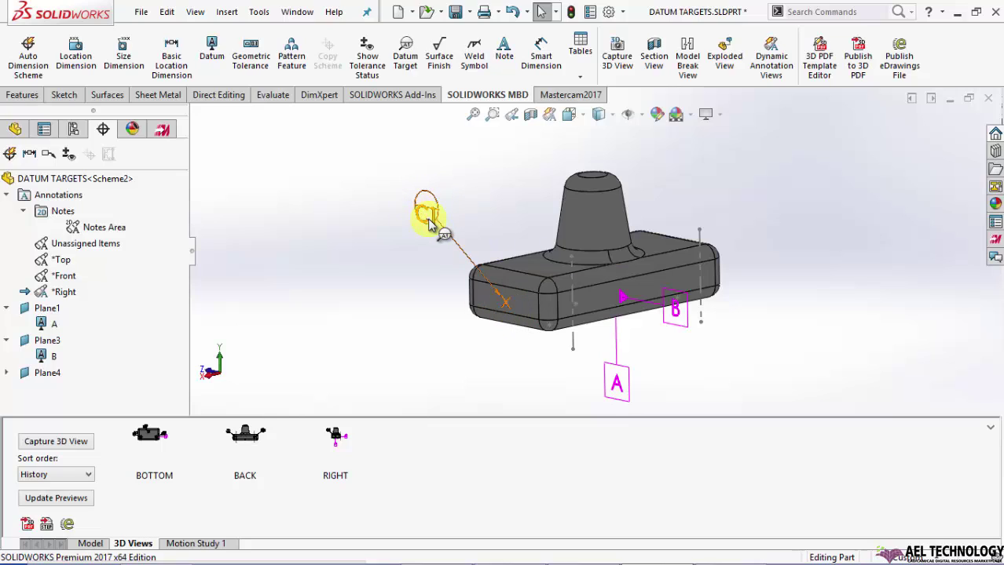
pyautogui.click(160, 433)
pyautogui.doubleClick(159, 432)
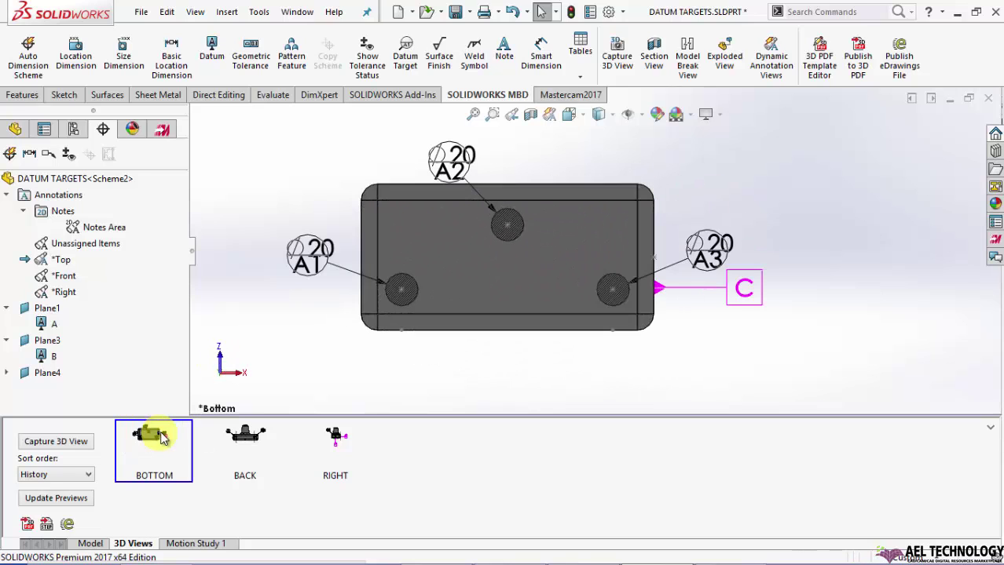